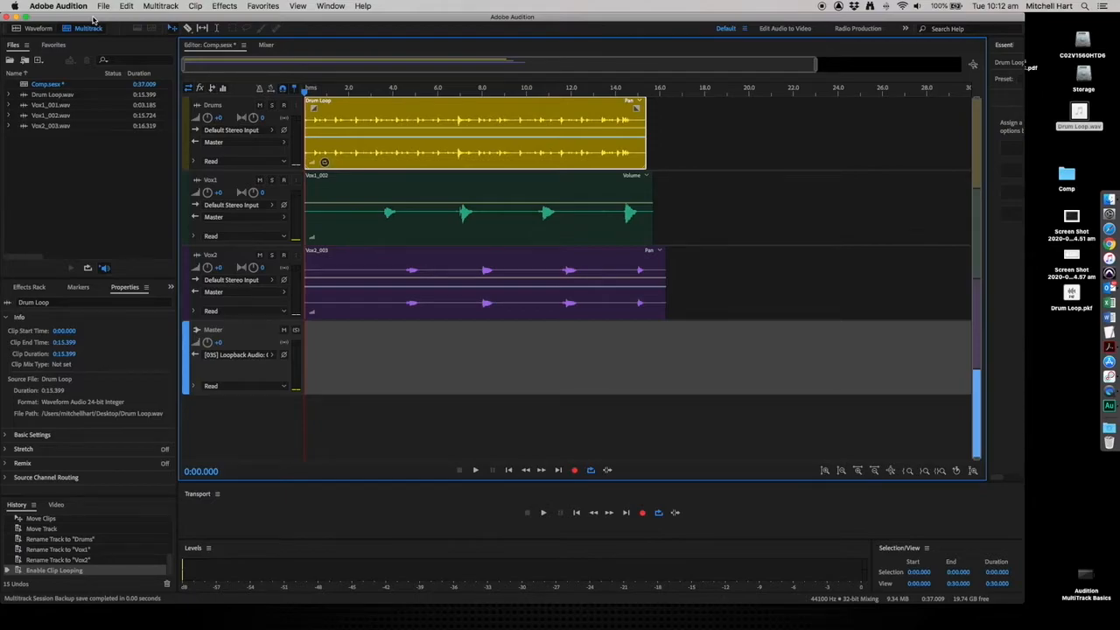
Compare the session's tracks in the mixer with their layout in the multitrack editor
click(267, 46)
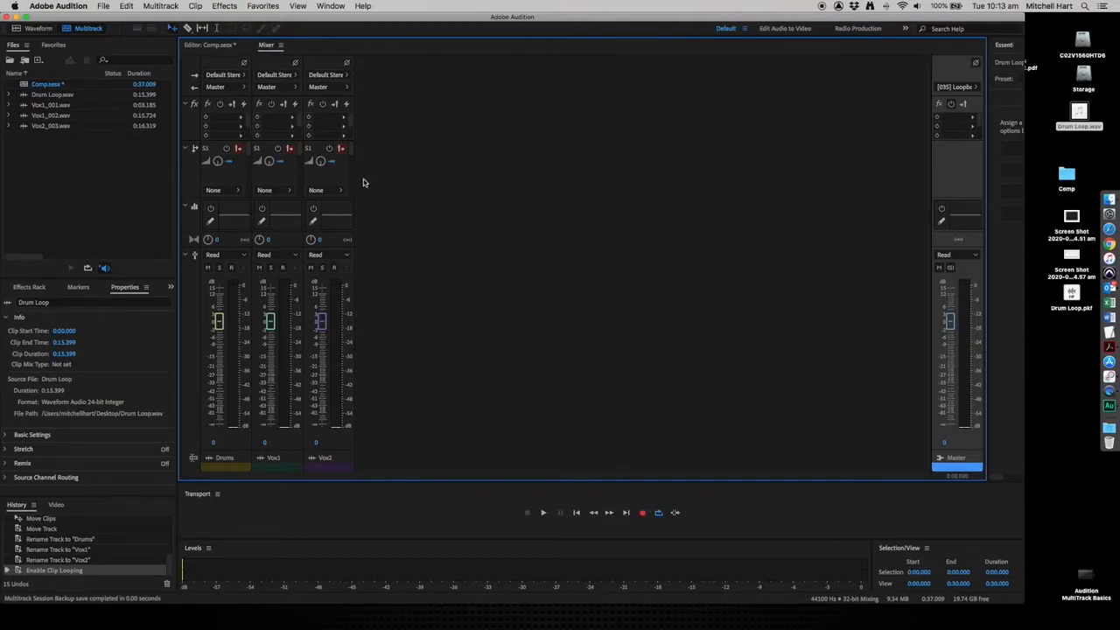
click(330, 6)
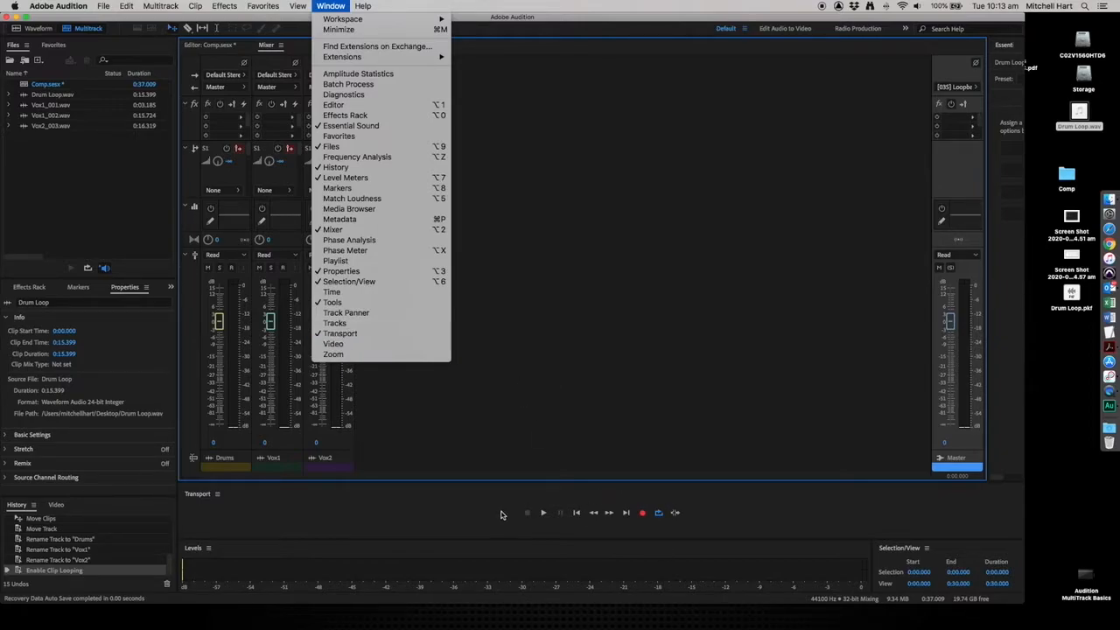
click(556, 363)
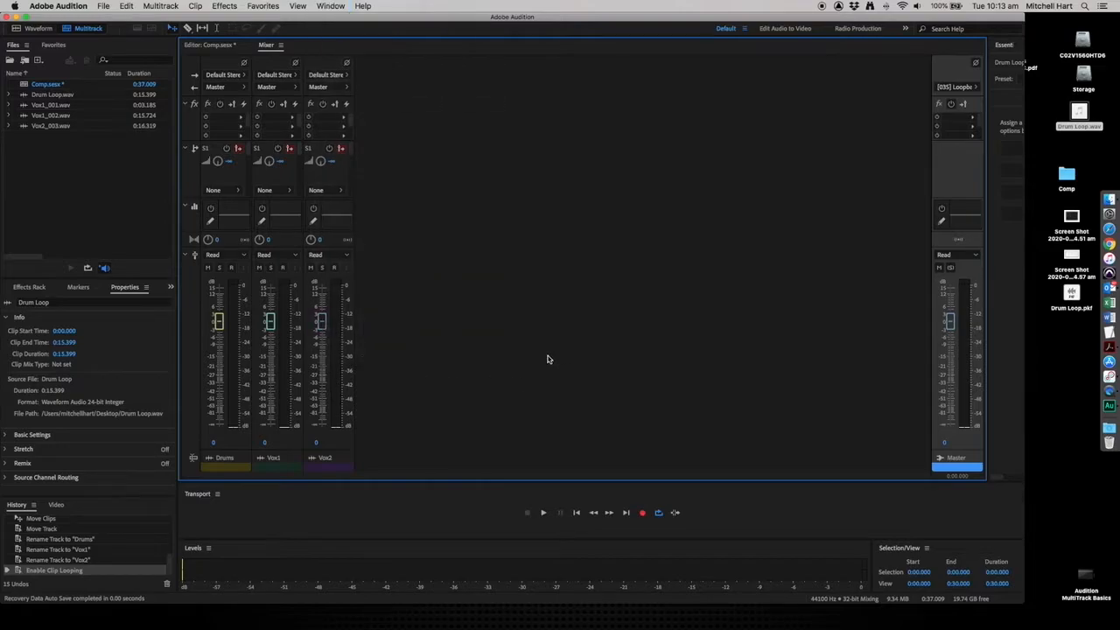
click(217, 50)
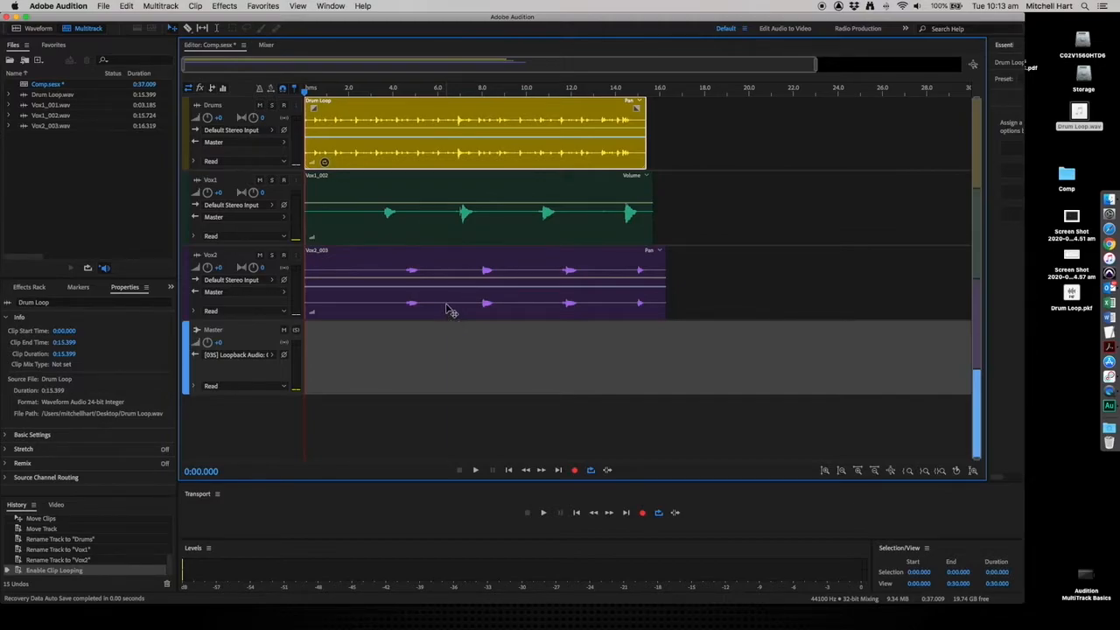
click(267, 45)
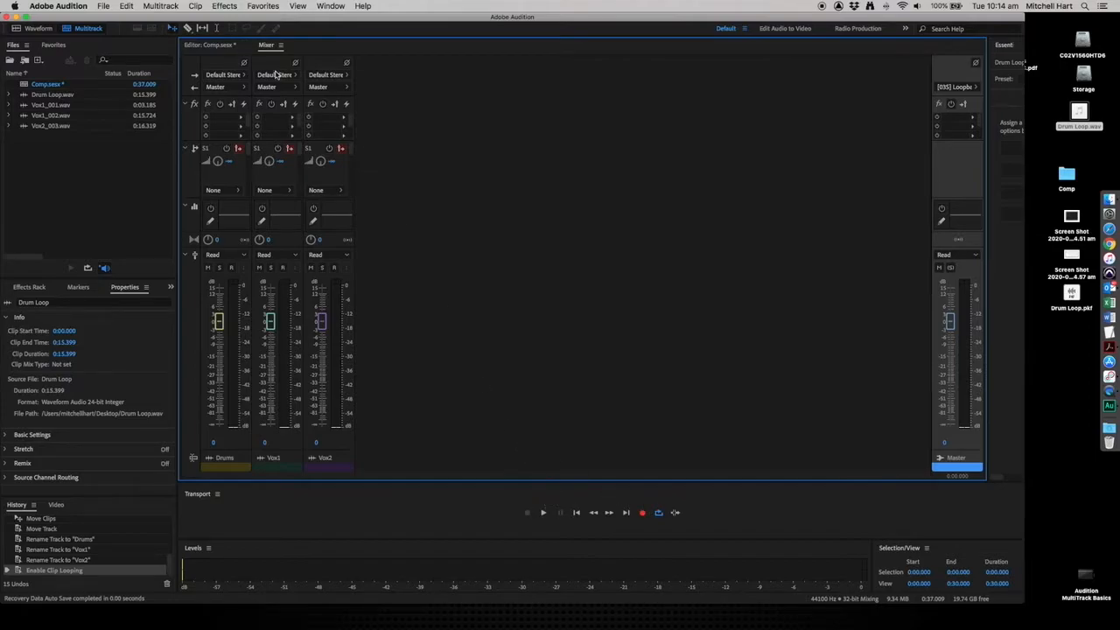
click(222, 46)
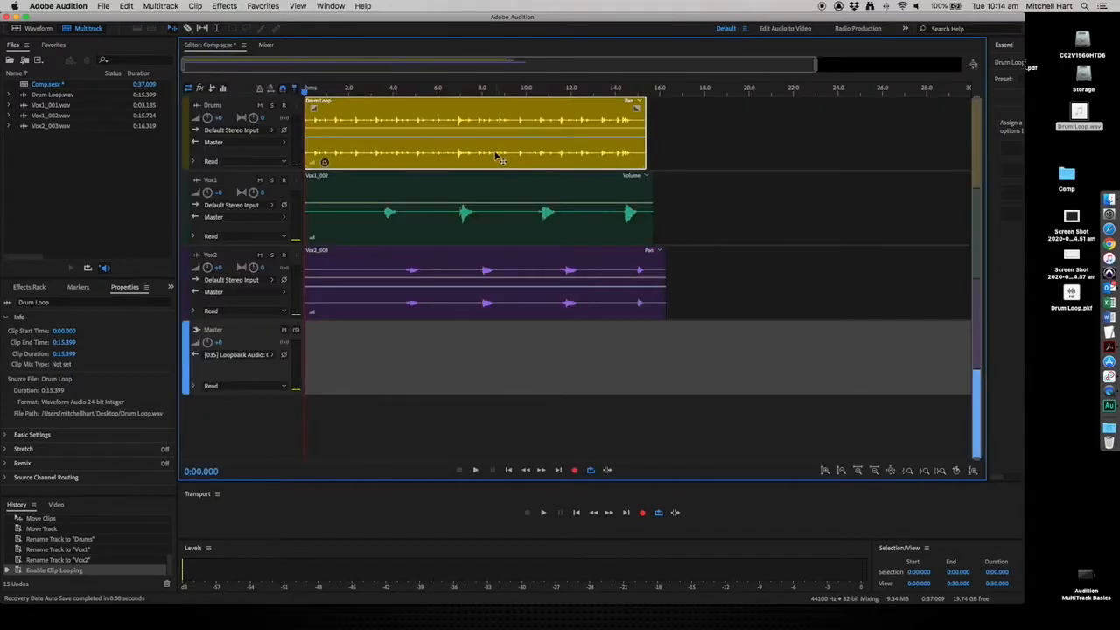
Turn off looping for the Drum Loop clip on the Drums track
right_click(406, 157)
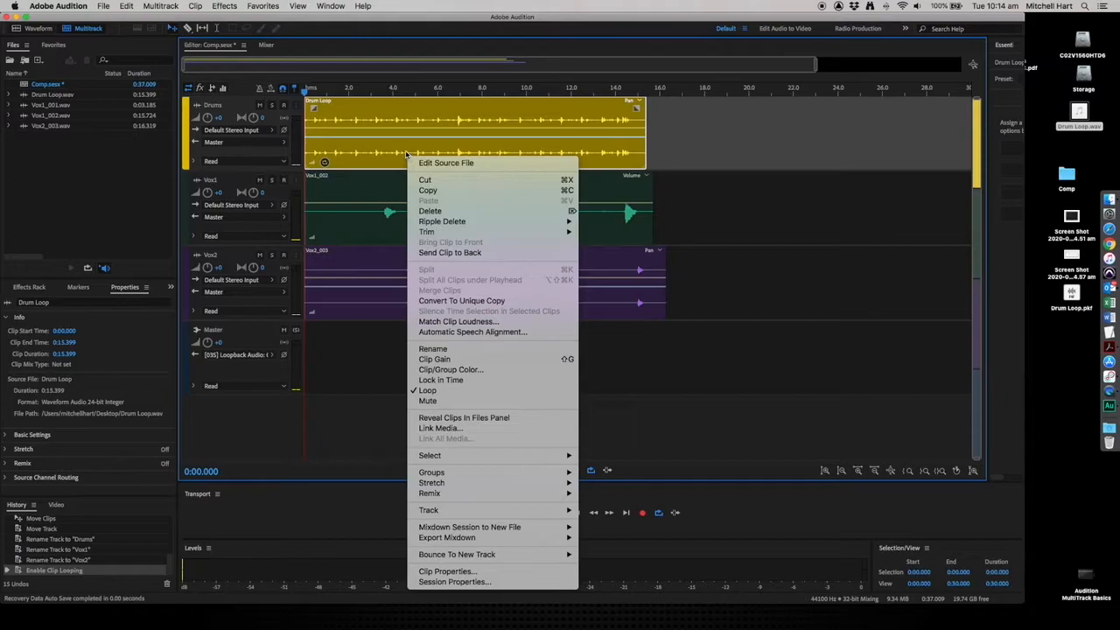
click(409, 116)
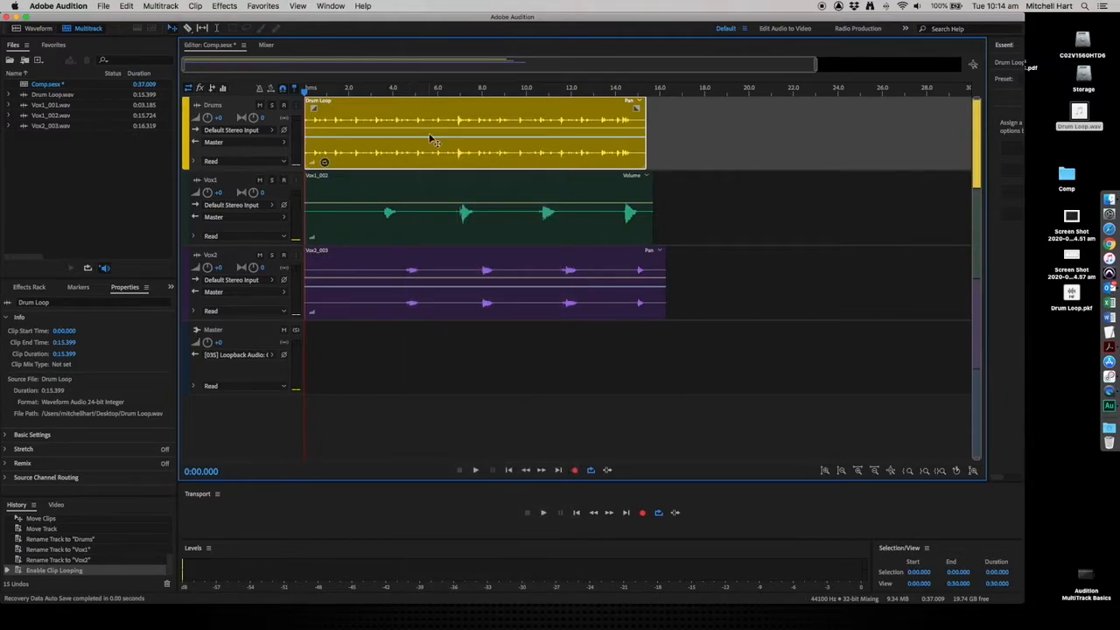
right_click(441, 163)
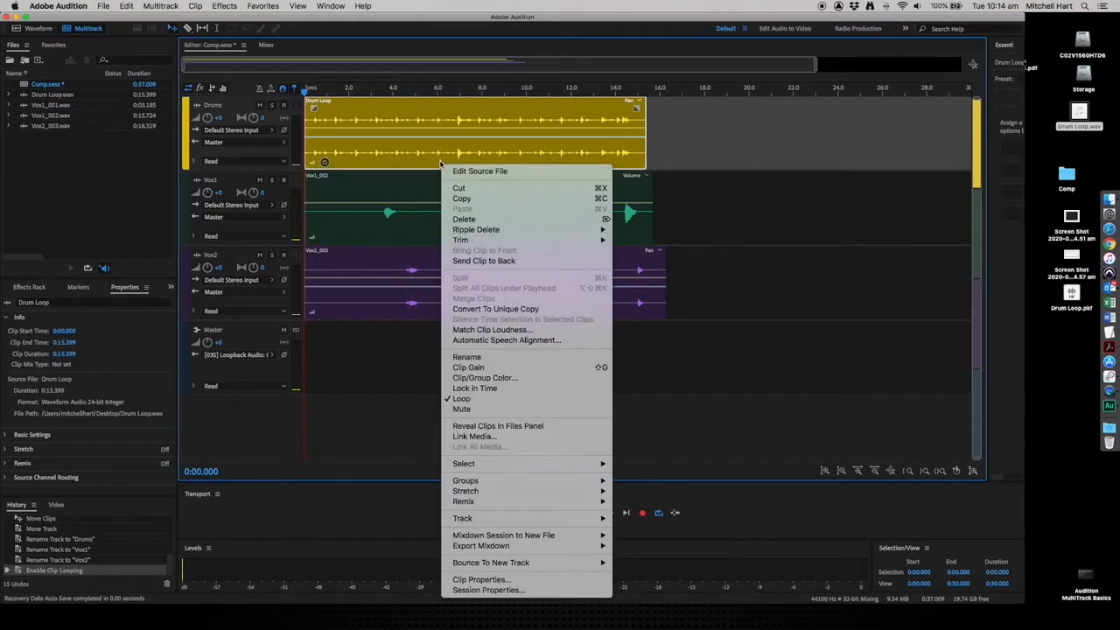
click(464, 405)
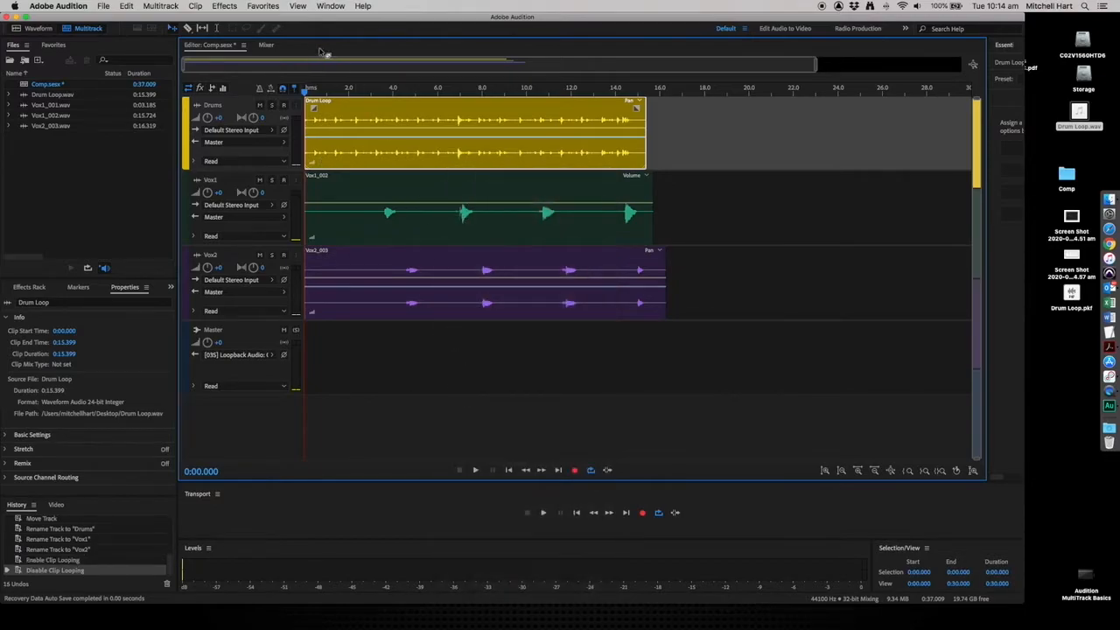
Move the playhead to about 14.5 s and play the session for a few seconds
drag(306, 91, 625, 91)
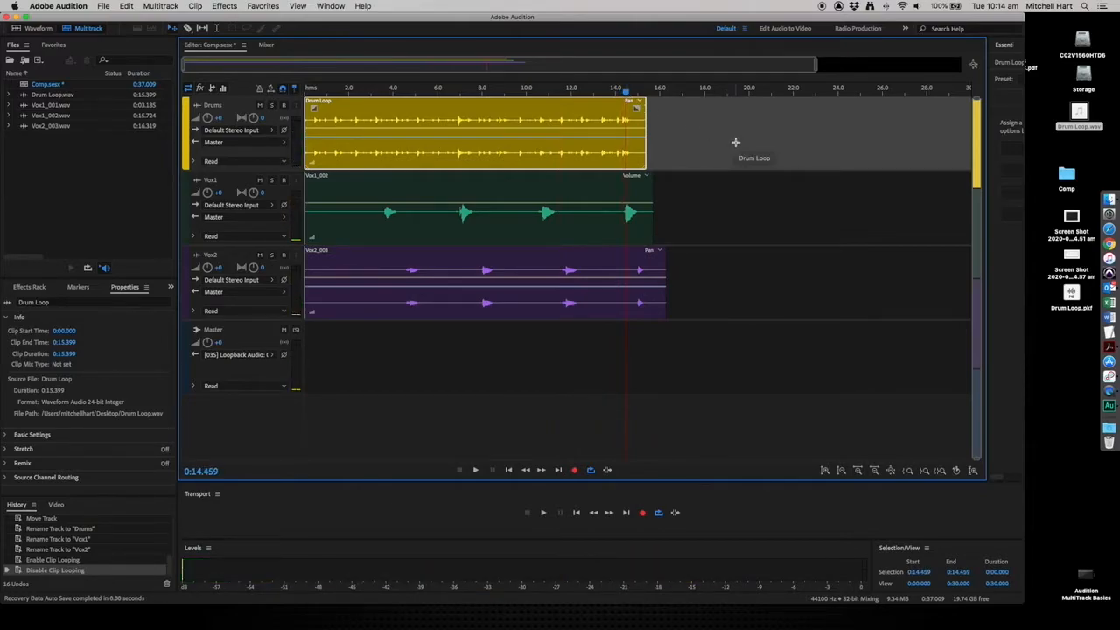
key(space)
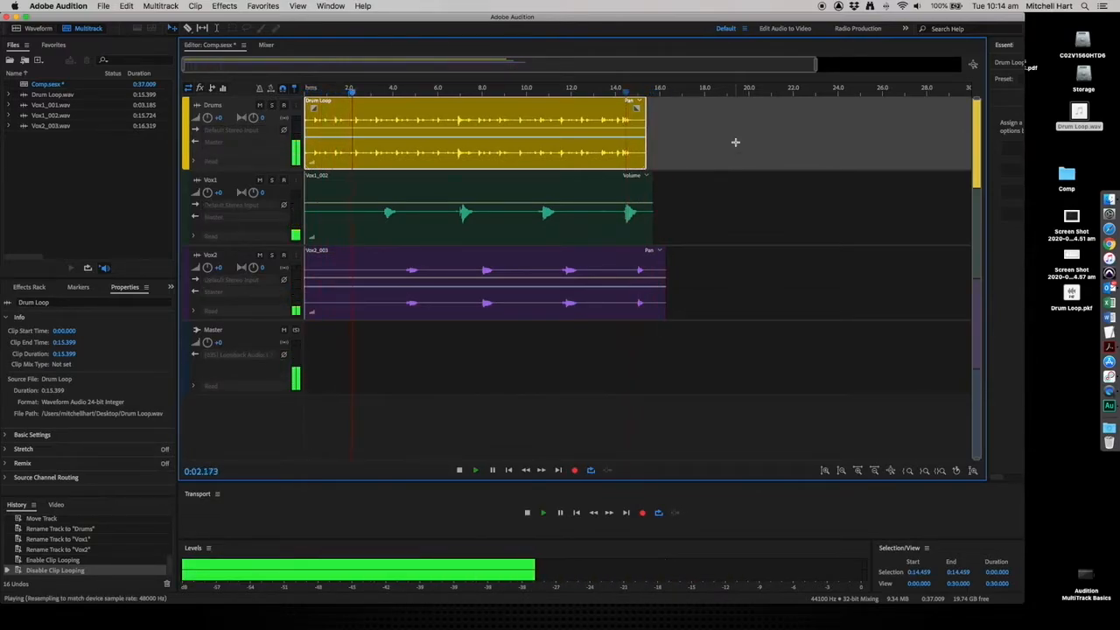
key(space)
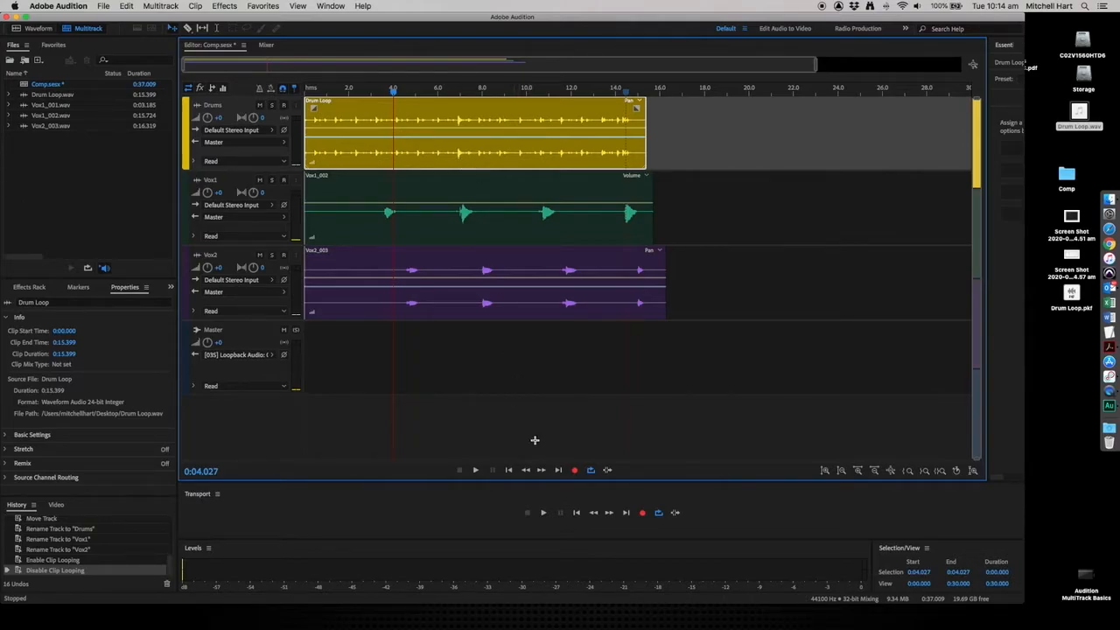
Balance the track levels in the mixer during playback: Drums to -0.5 dB, Vox1 to -1.8 dB and Vox2 to +1.1 dB
click(267, 47)
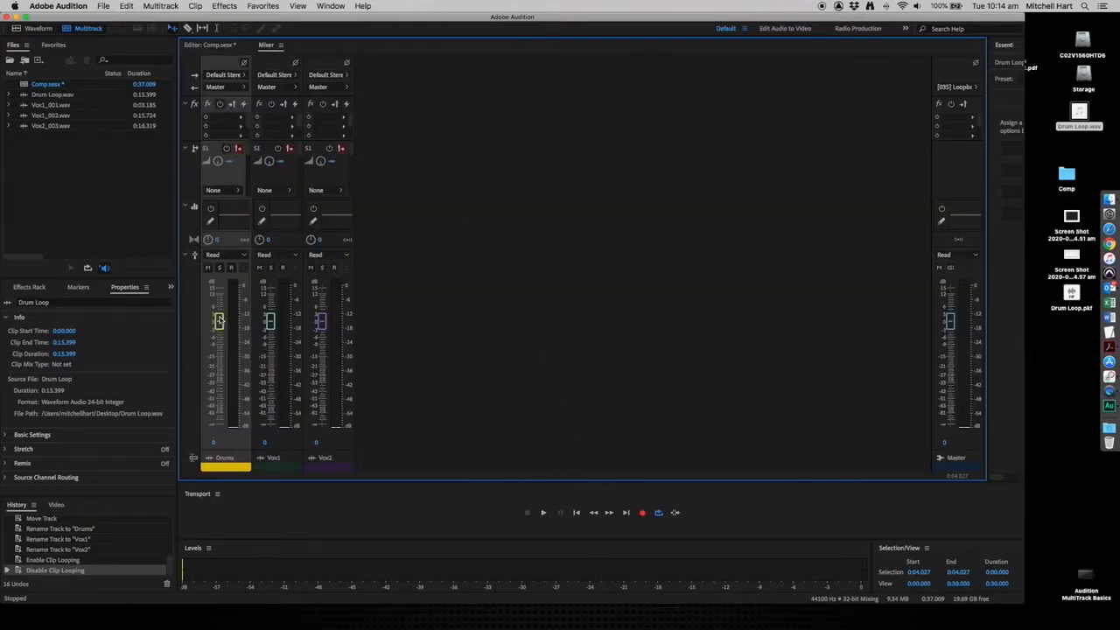
click(543, 514)
mouse_move(218, 321)
mouse_down()
mouse_move(218, 294)
mouse_move(218, 322)
mouse_up()
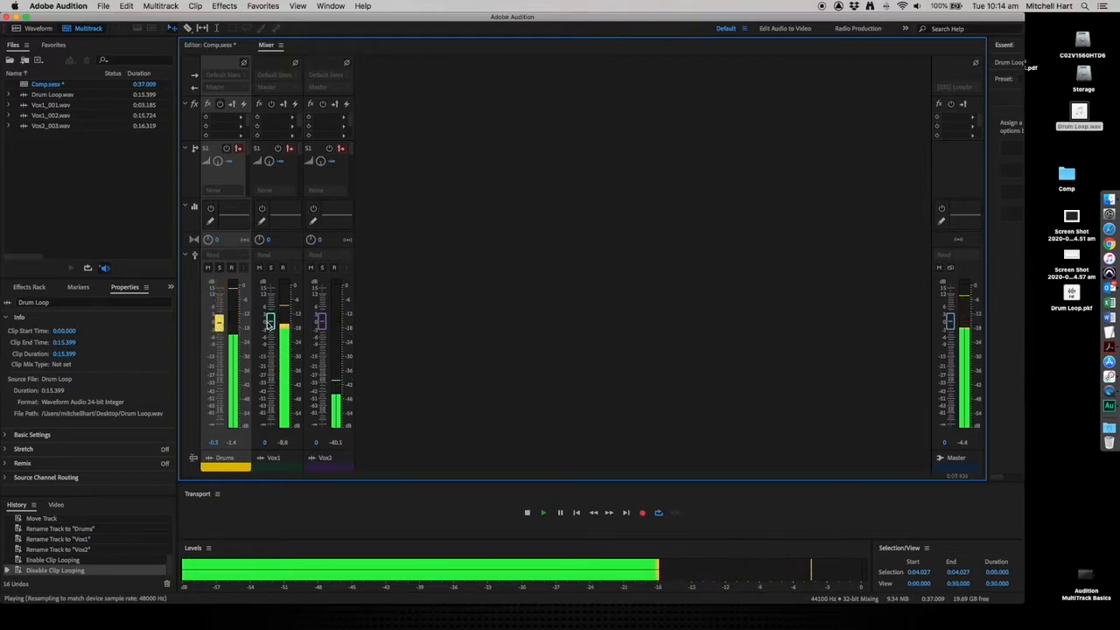
mouse_move(323, 323)
mouse_down()
mouse_move(323, 306)
mouse_move(324, 325)
mouse_move(269, 324)
mouse_move(323, 319)
mouse_up()
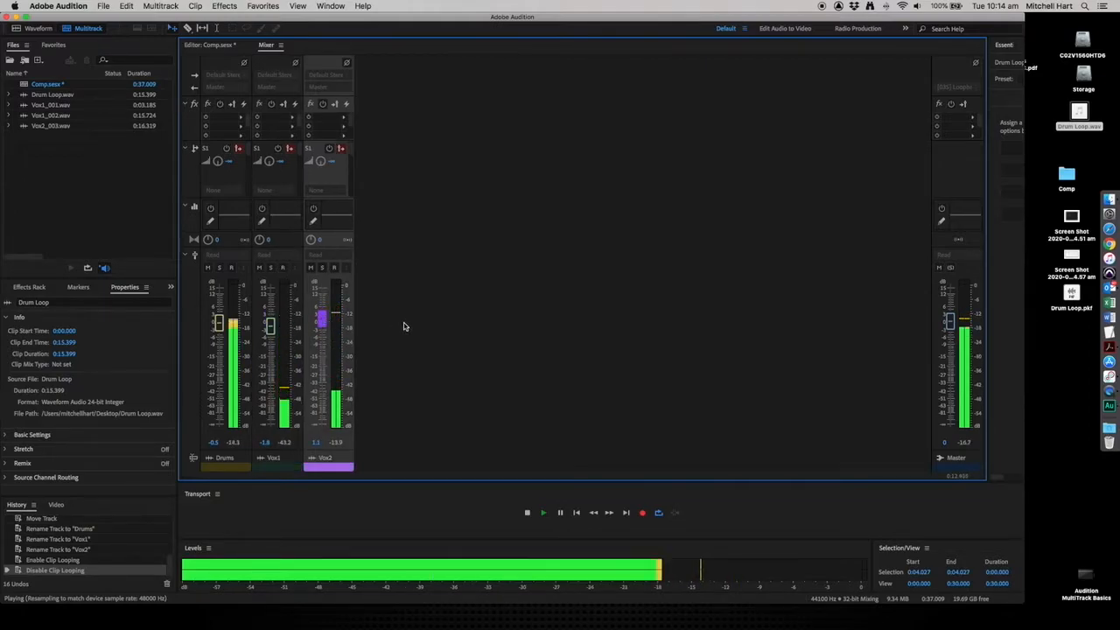
click(527, 514)
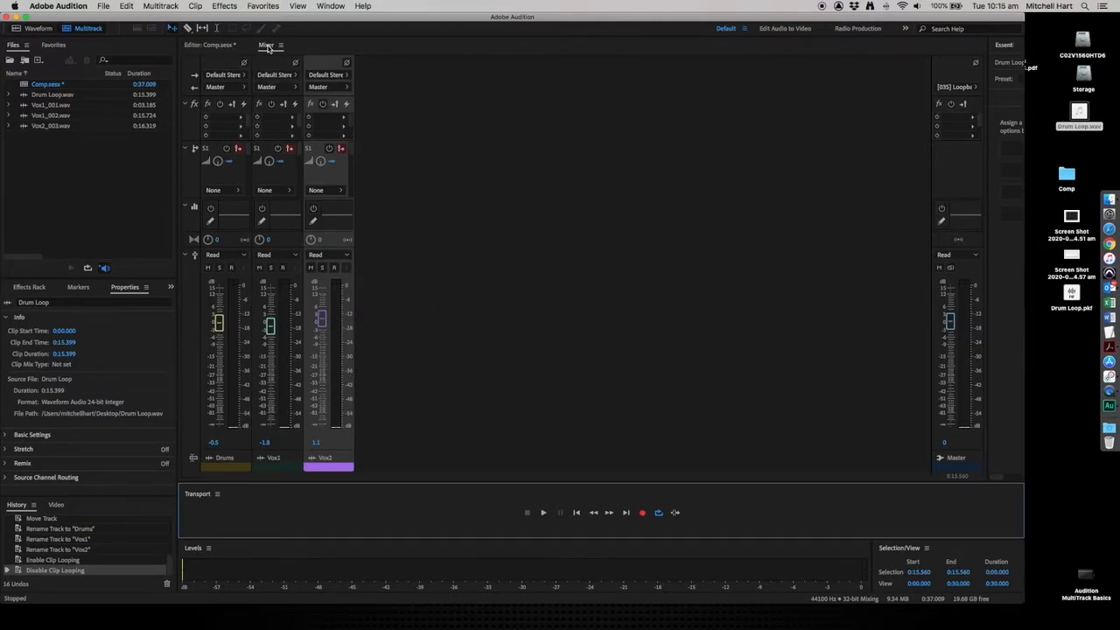
Mix down the entire multitrack session to a new file
click(211, 47)
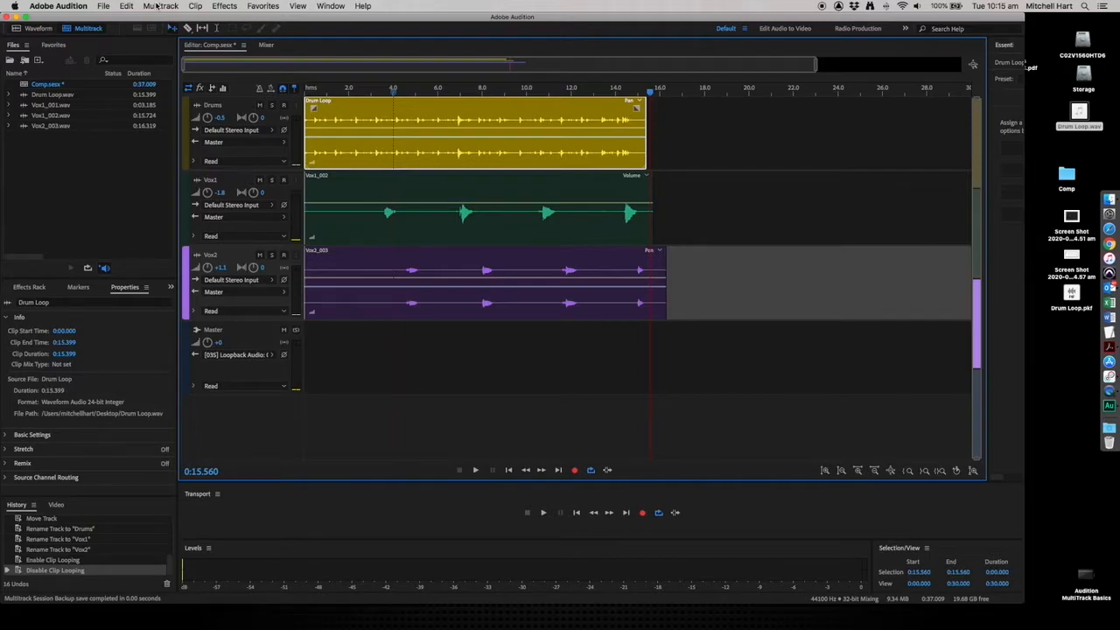
click(163, 7)
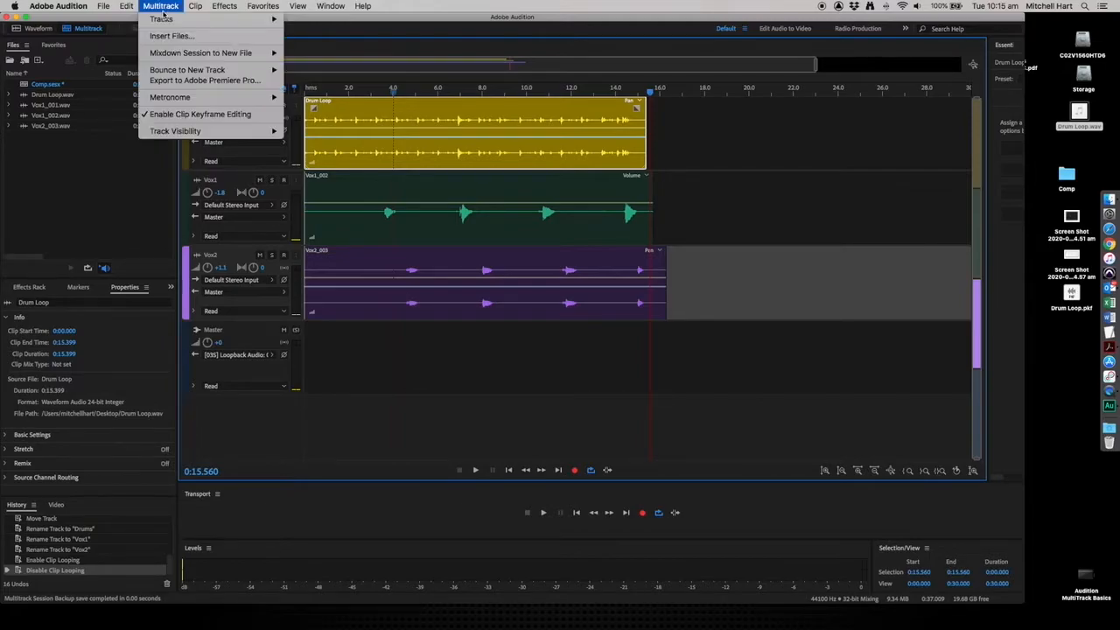
mouse_move(178, 54)
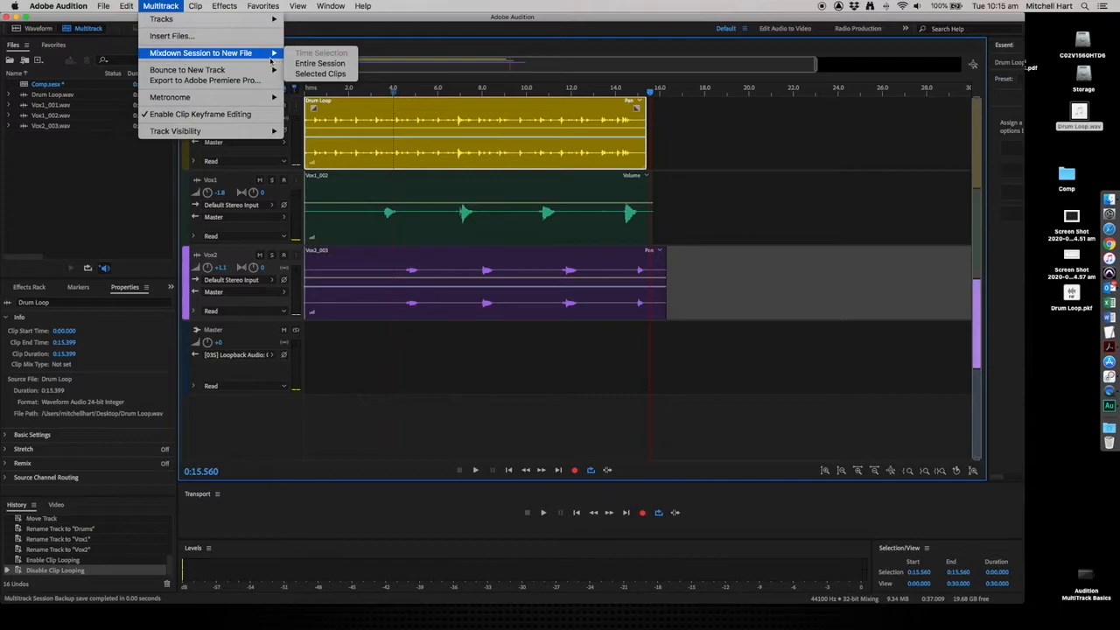
click(320, 64)
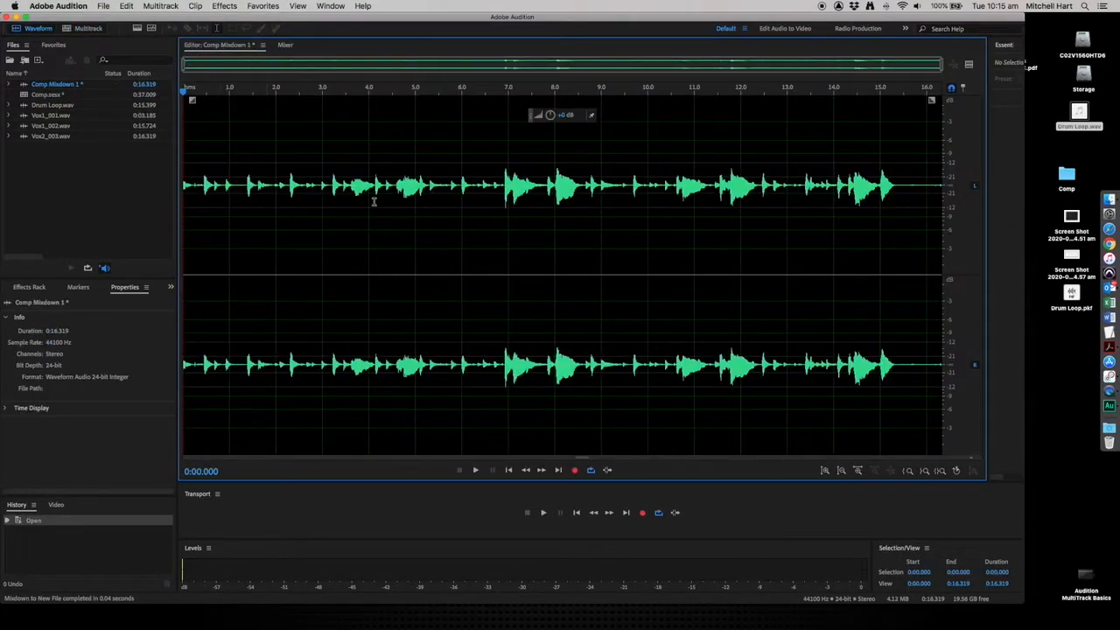
click(330, 187)
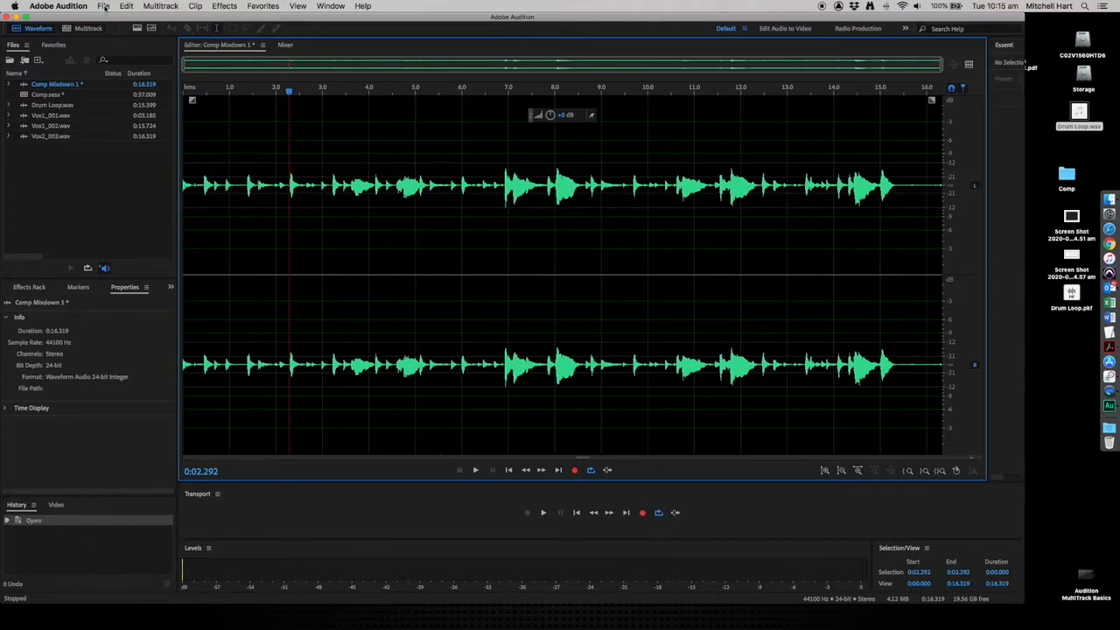
Save the mixdown as Comp Mixdown 1.wav in the desktop's Comp folder, in Wave PCM format
click(103, 6)
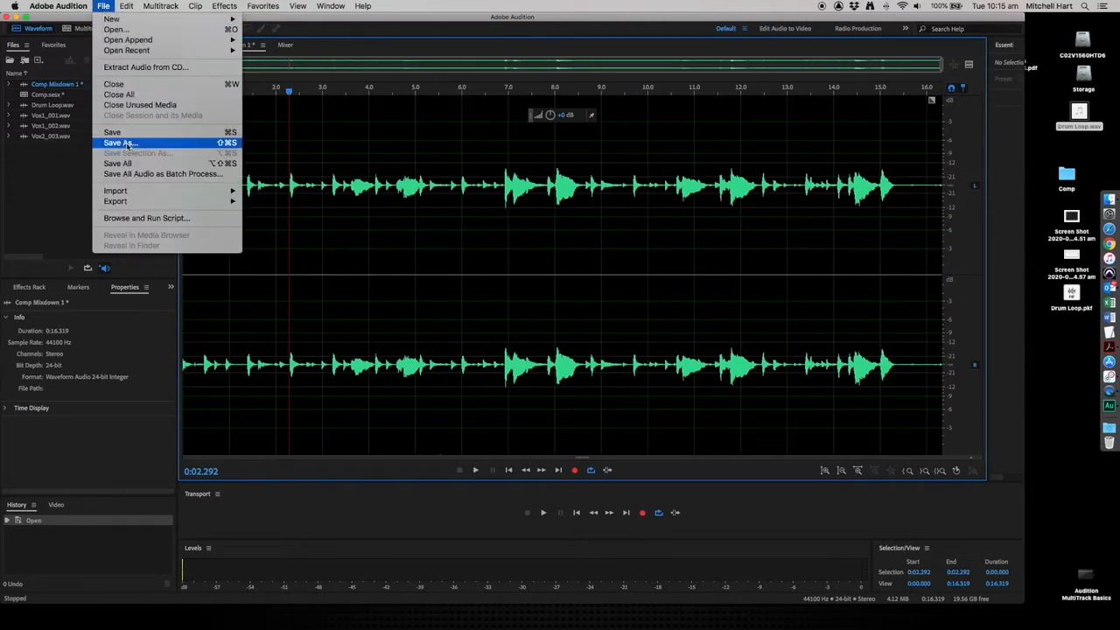
click(122, 134)
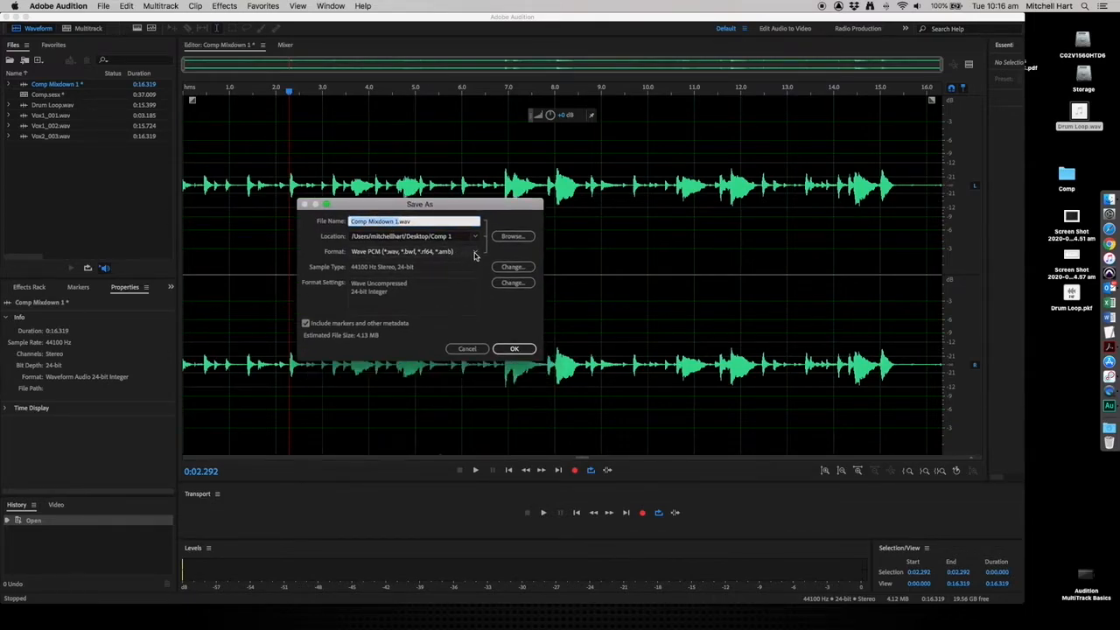
click(475, 252)
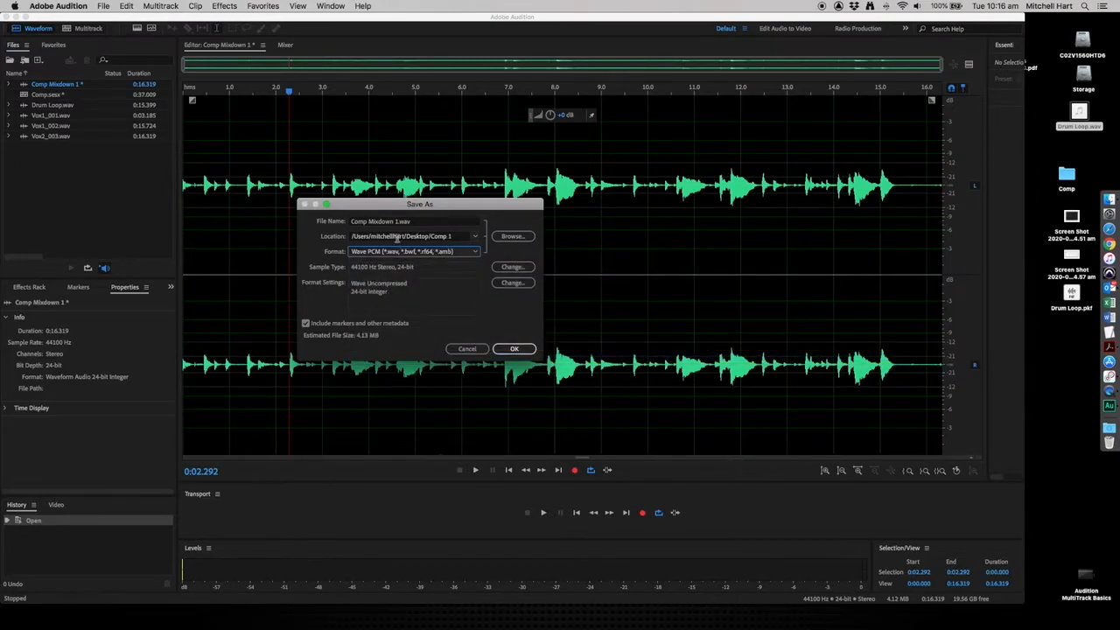
click(512, 236)
click(444, 309)
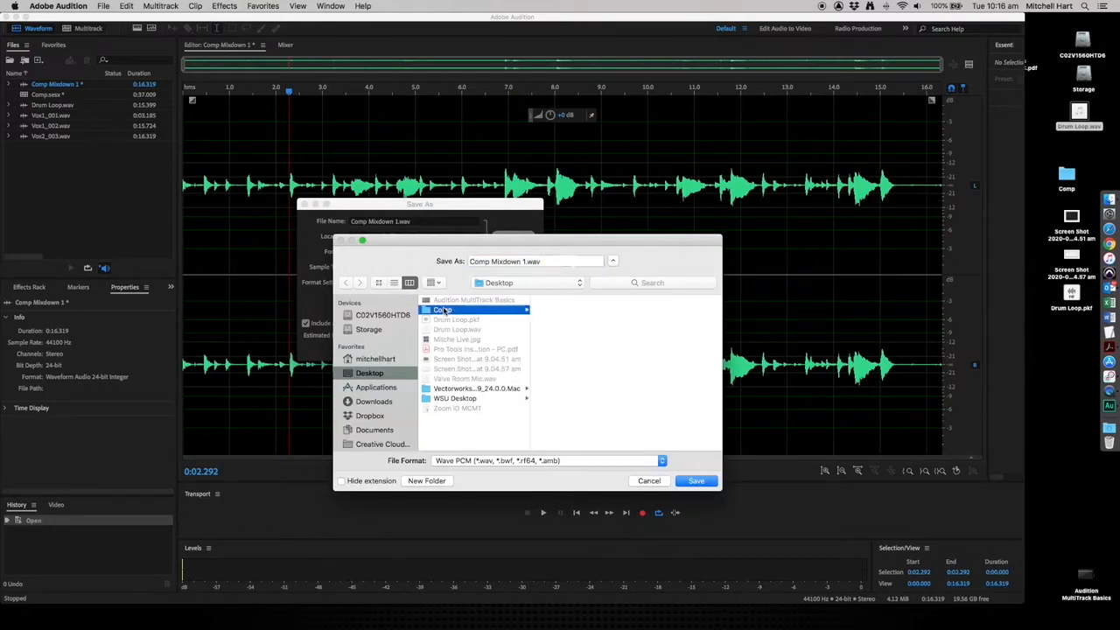
click(696, 483)
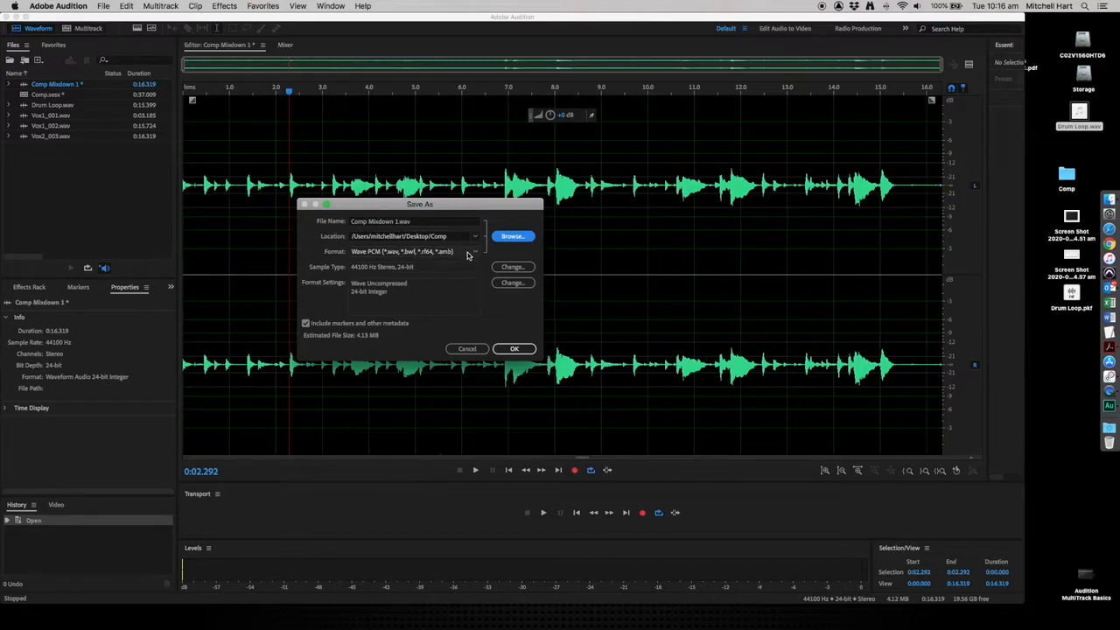
click(517, 350)
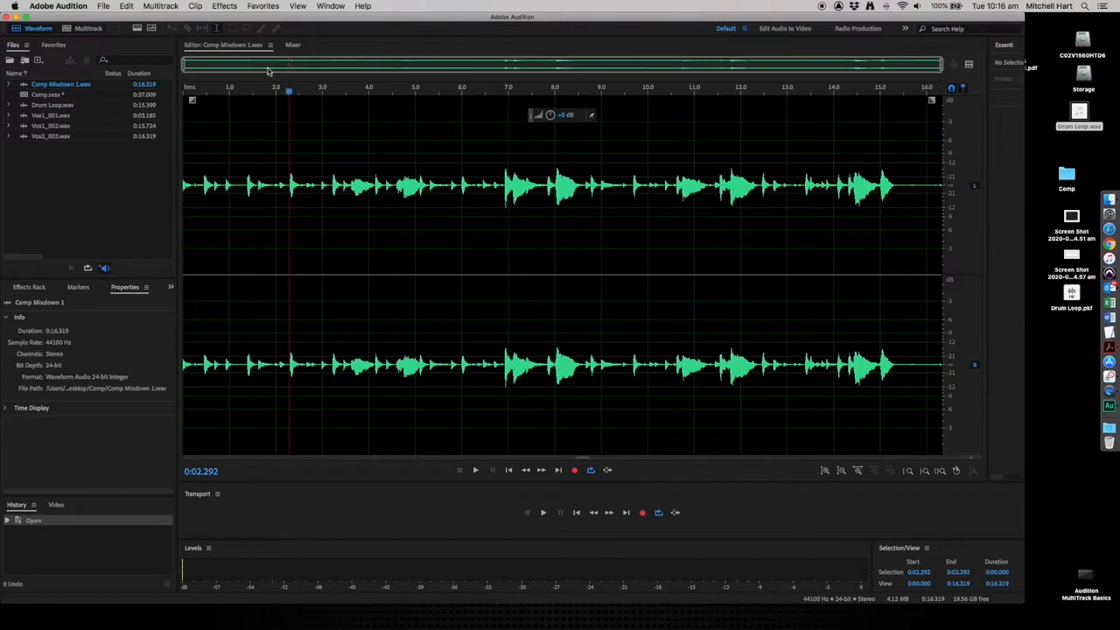
Return to the multitrack session and trim the end of the Vox1_002 clip to 0:15.399, matching the drum loop
click(238, 48)
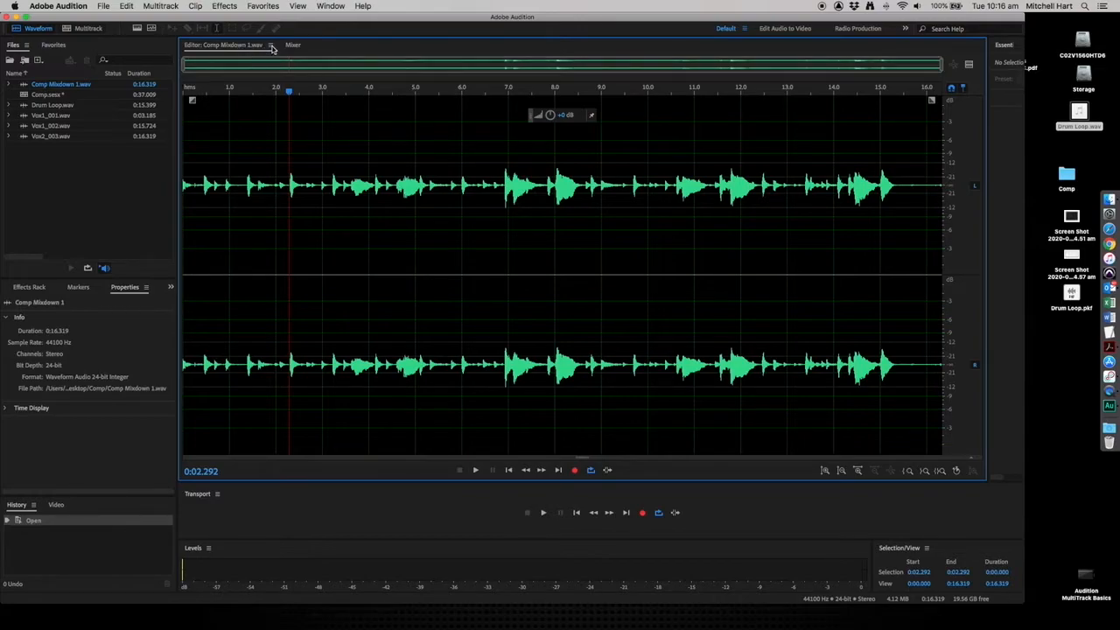
click(84, 29)
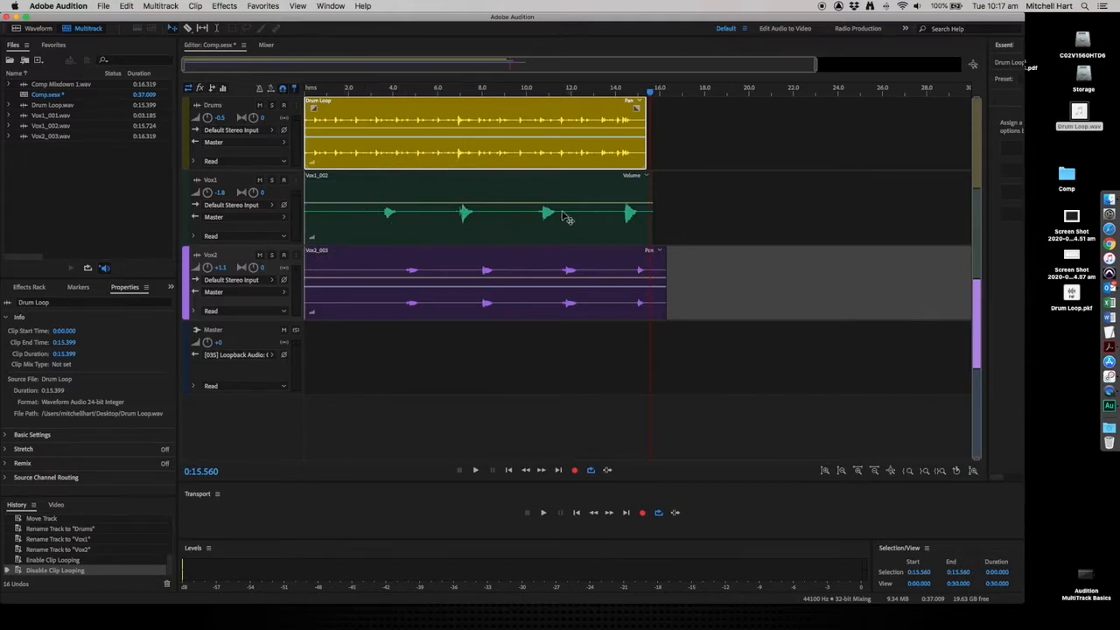
click(366, 198)
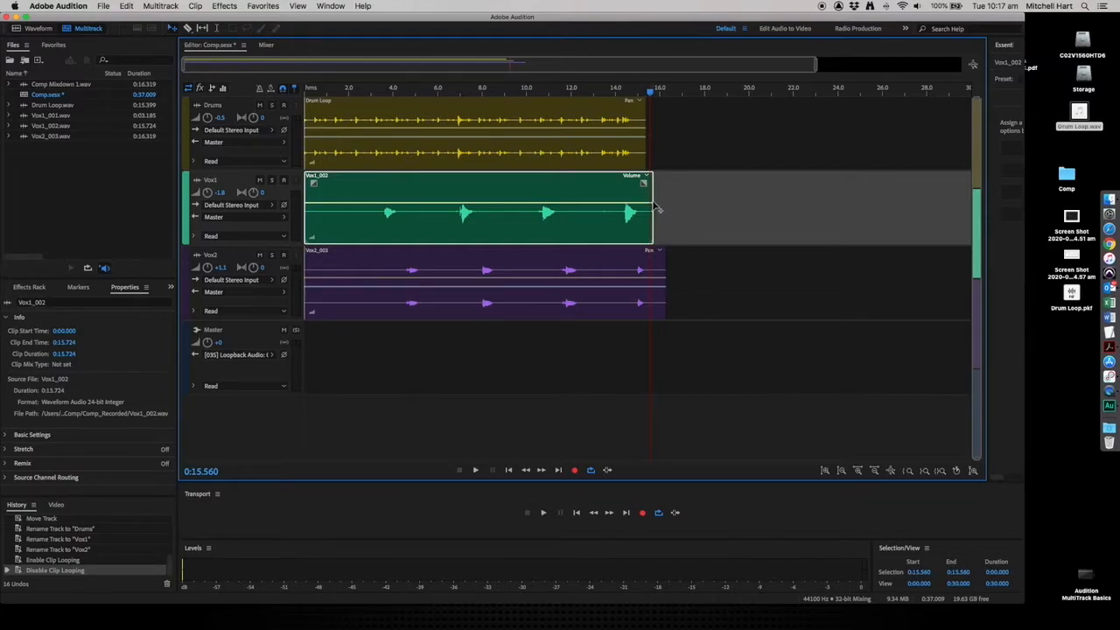
drag(653, 200, 647, 201)
click(645, 154)
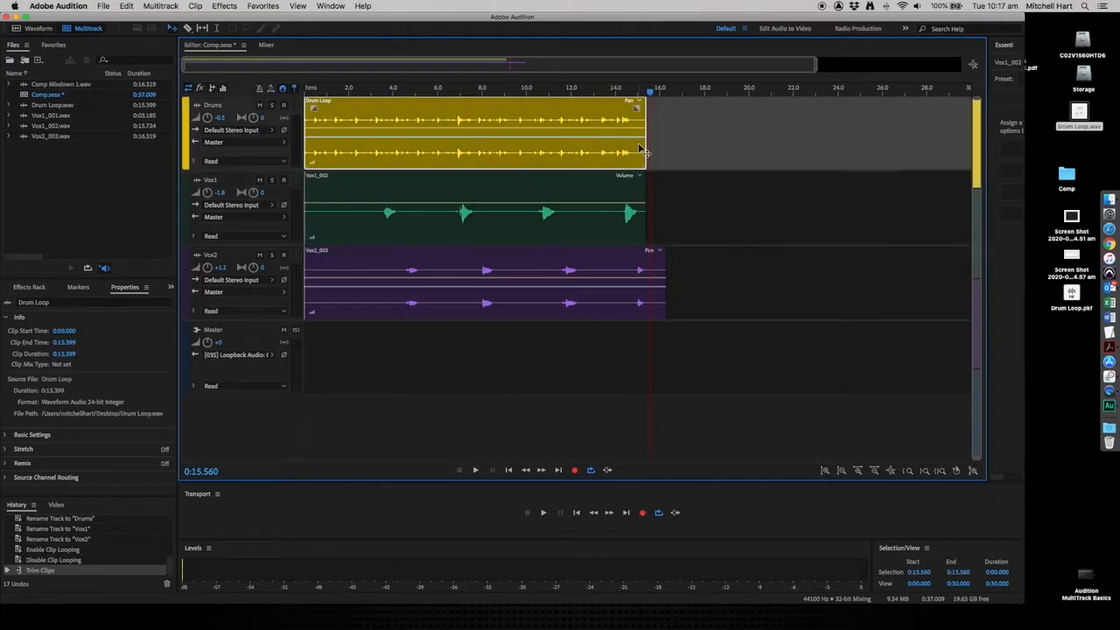
Add a short fade-out at the end and a fade-in at the start of the Vox1_002 clip
click(596, 222)
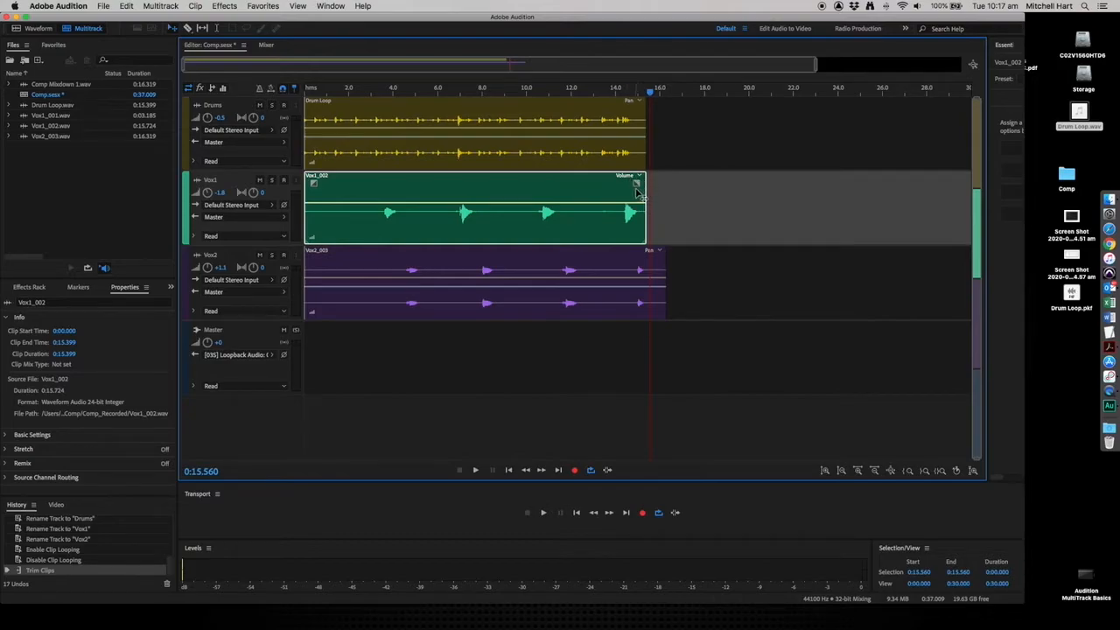
mouse_move(638, 185)
mouse_down()
mouse_move(629, 184)
mouse_move(641, 184)
mouse_up()
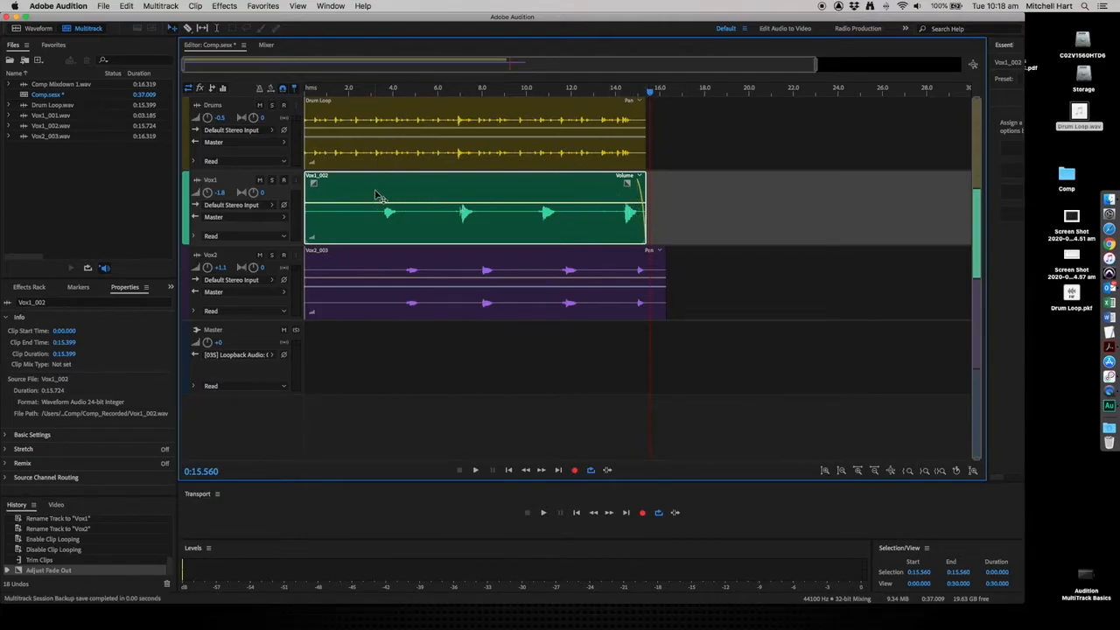
mouse_move(315, 186)
mouse_down()
mouse_move(340, 182)
mouse_move(313, 182)
mouse_up()
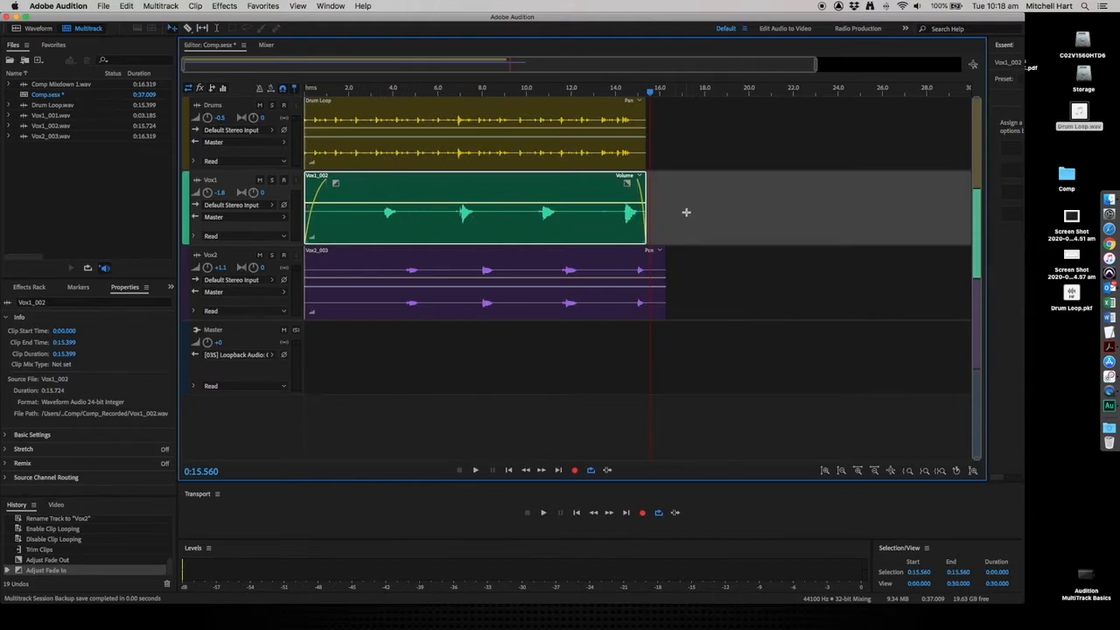
Select the Vox1_002 clip and mix down only the selected clip to a new file
click(424, 160)
click(415, 207)
click(417, 275)
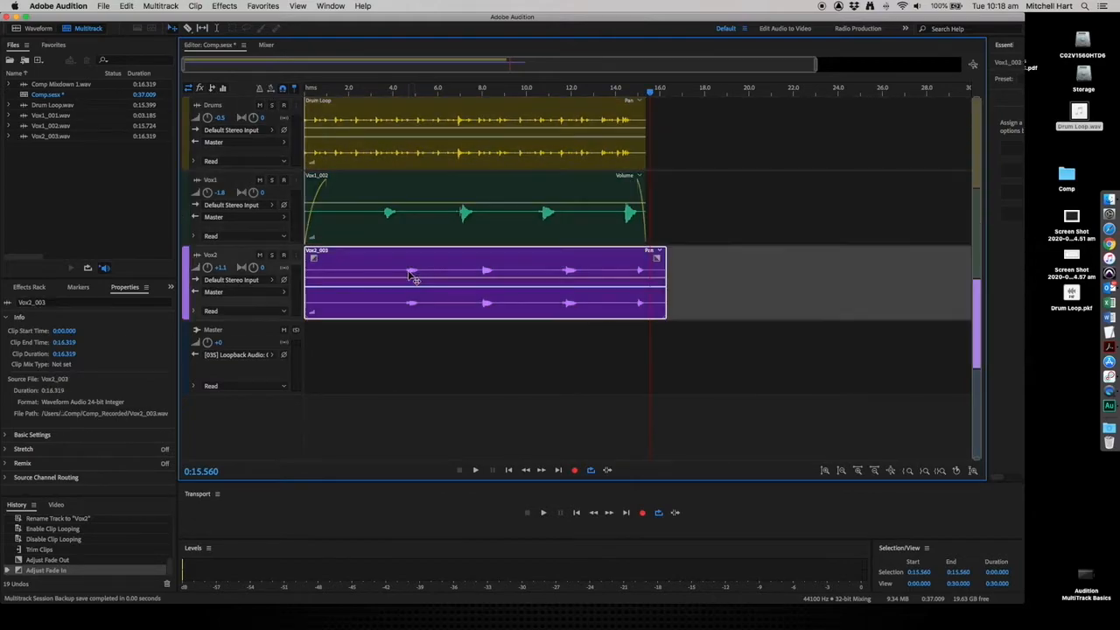
click(421, 217)
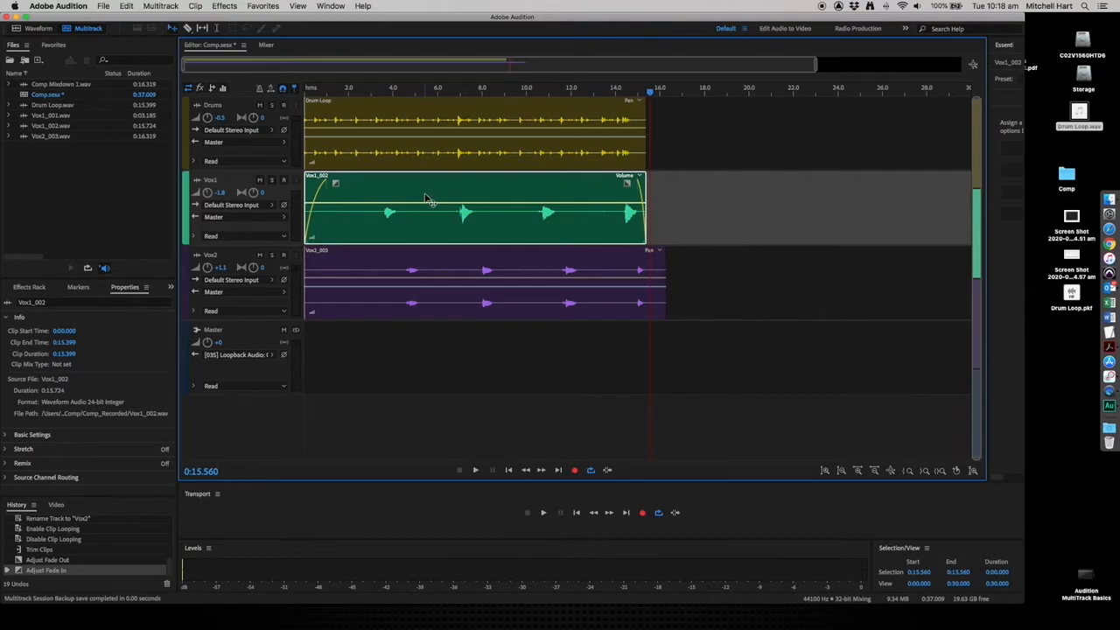
click(162, 6)
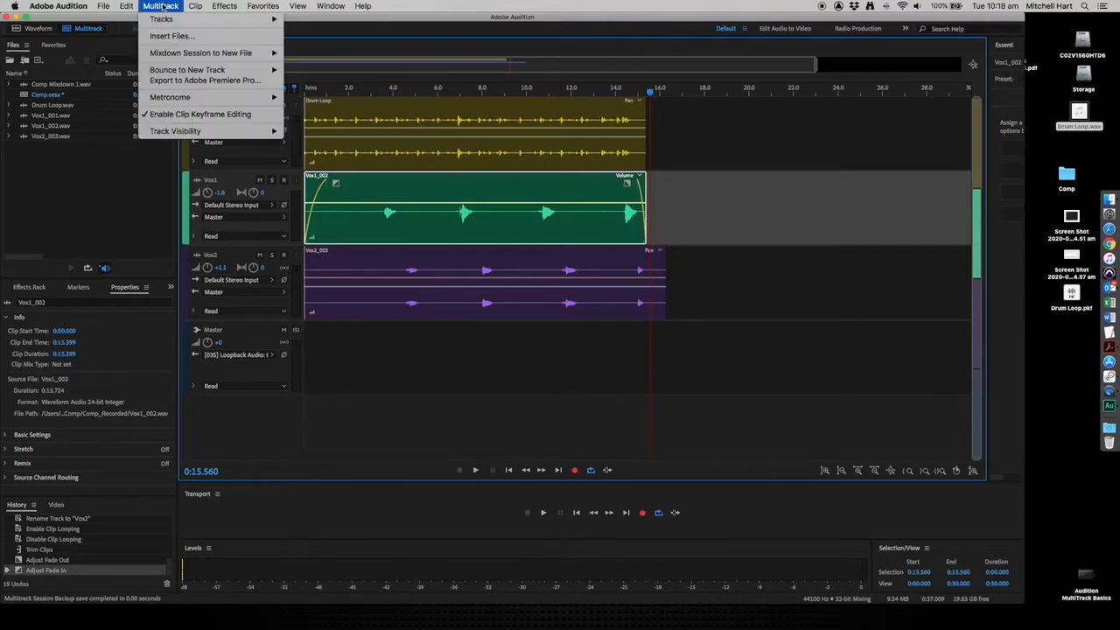
mouse_move(168, 21)
mouse_move(184, 56)
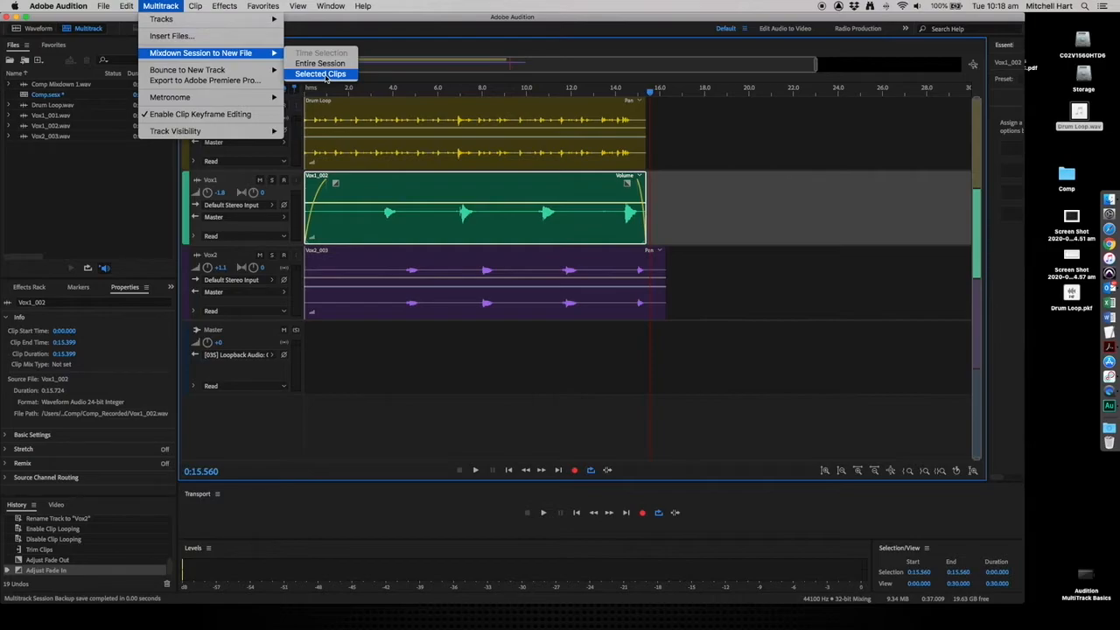
click(322, 74)
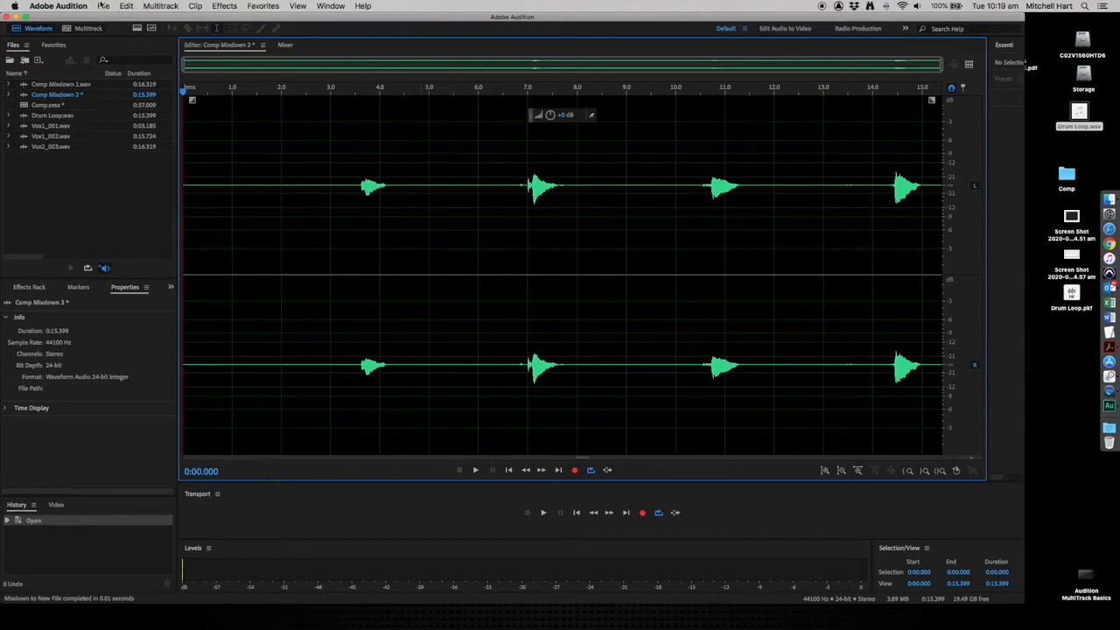
Save the vocal mixdown as My Part to Your Song1.wav in the desktop's Comp folder, in Wave PCM format
click(103, 5)
mouse_move(127, 42)
click(121, 134)
text(Mi)
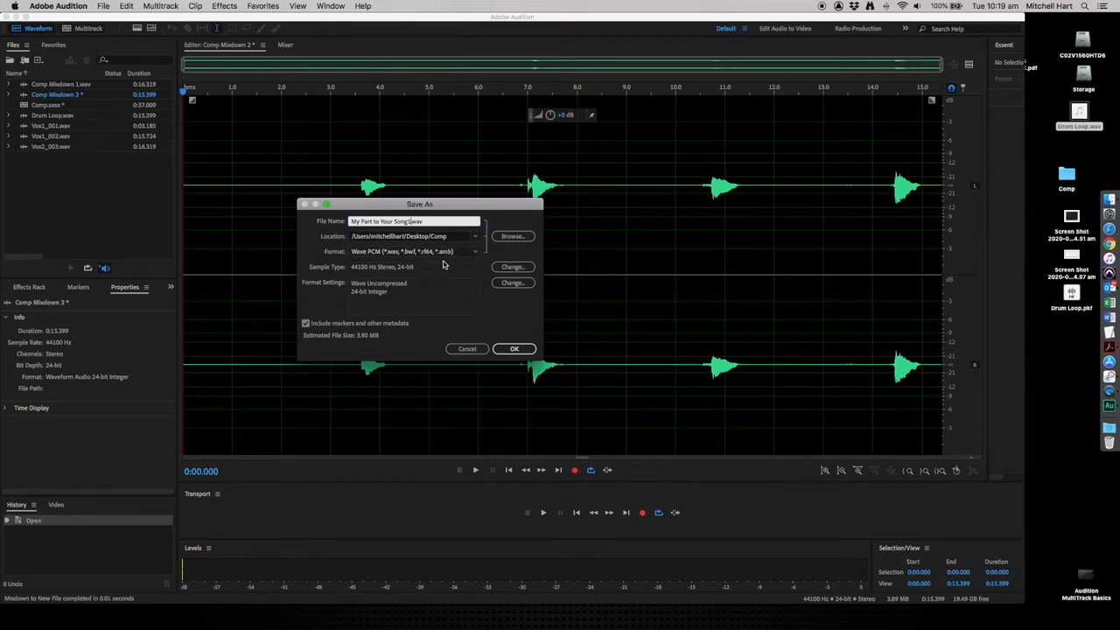
click(514, 350)
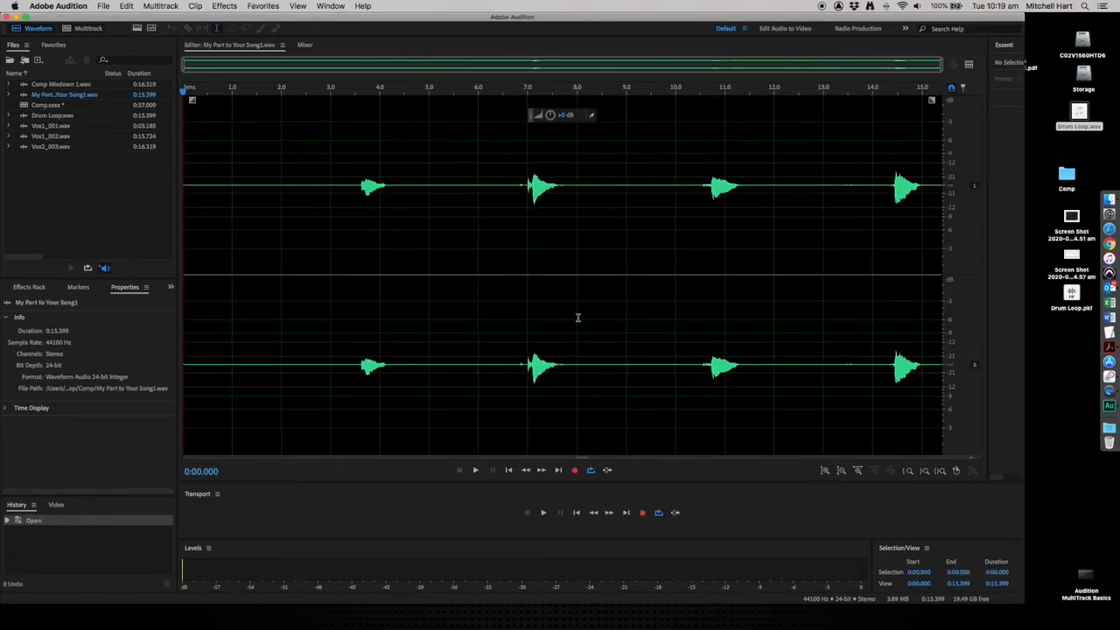
Return to the multitrack session and select the Vox1_002 clip
click(87, 28)
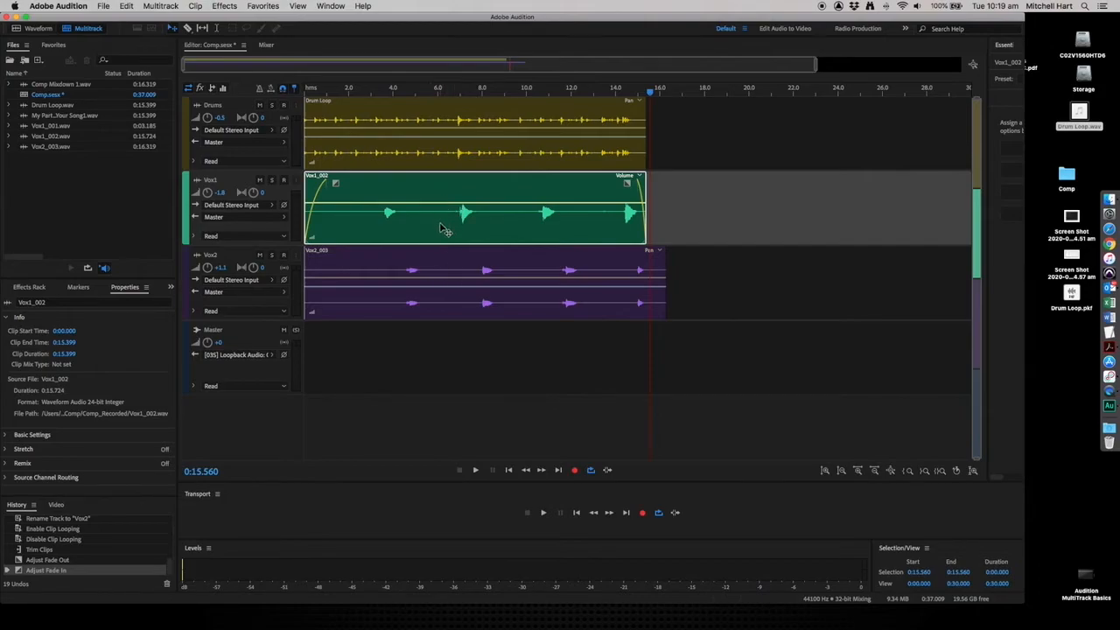
click(450, 268)
click(435, 206)
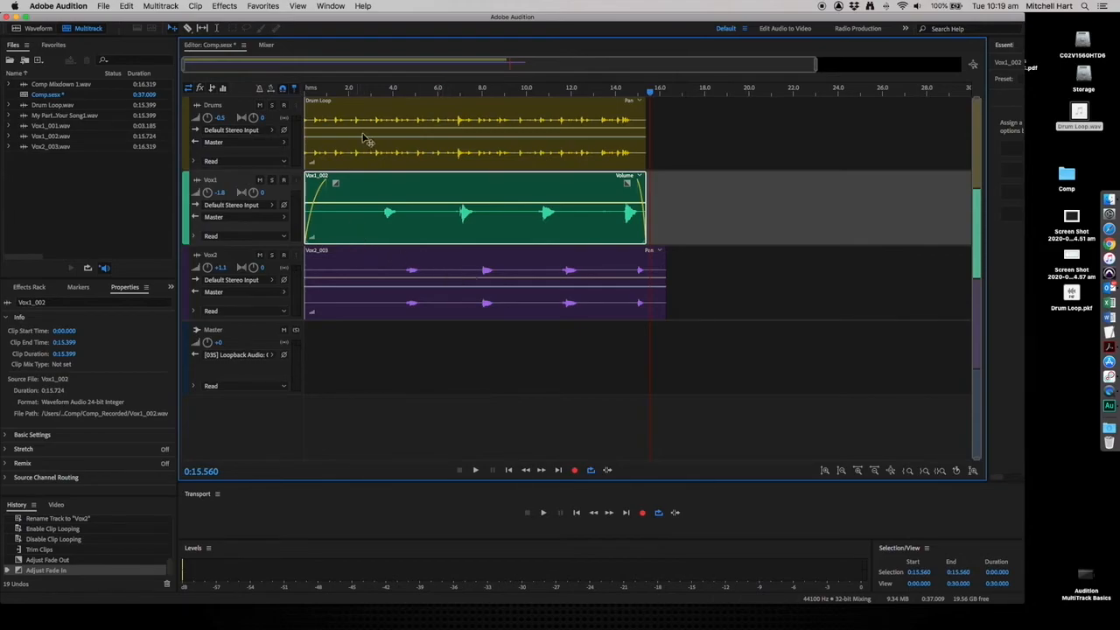
Switch mute on and off for the Drums track, and do the same with its solo
click(259, 106)
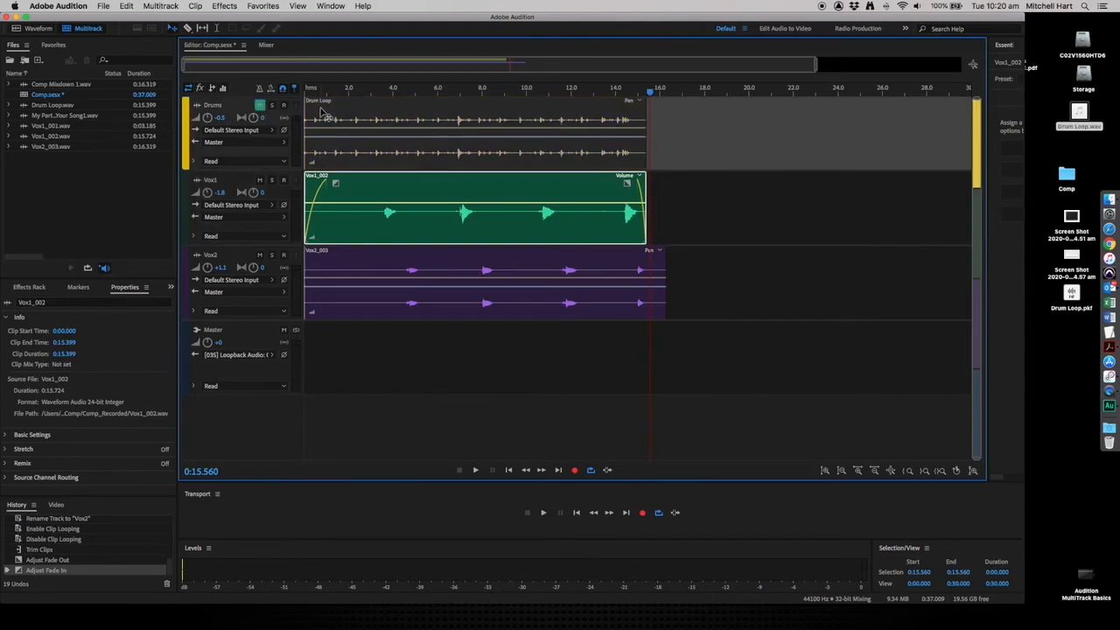
click(259, 106)
click(271, 106)
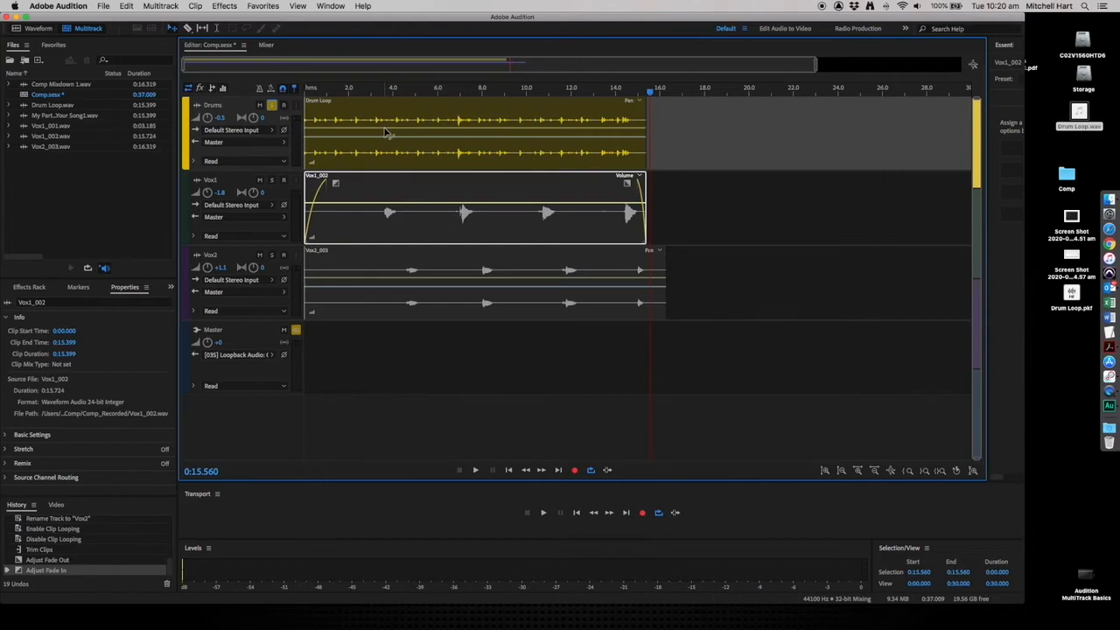
click(271, 106)
Mute the Drums track and mix down only the selected Vox1_002 clip to another new file
click(259, 106)
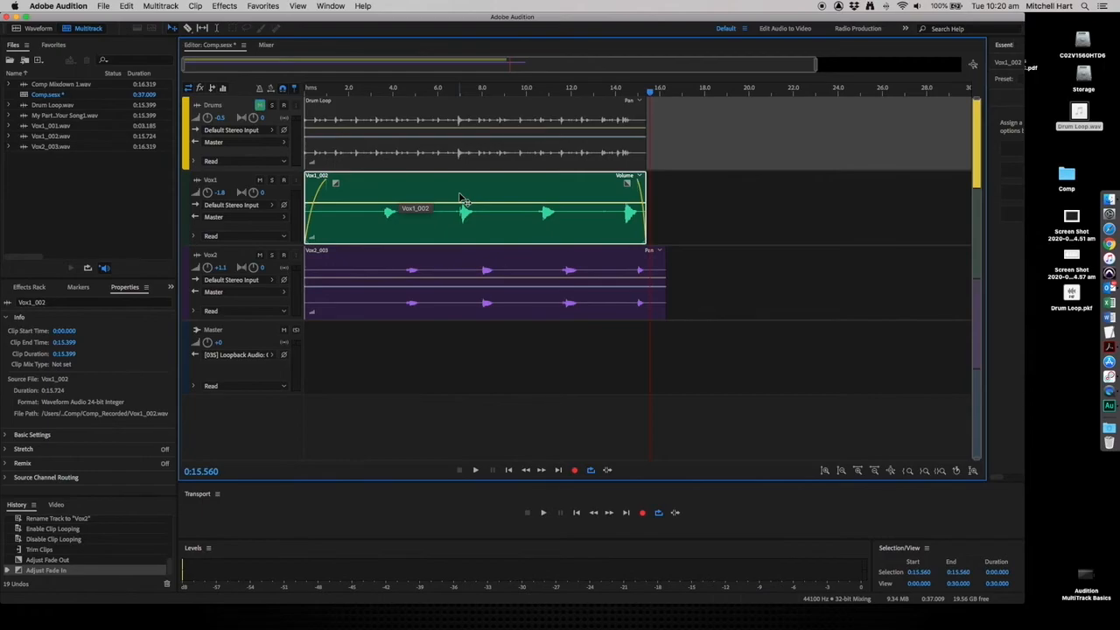
click(413, 194)
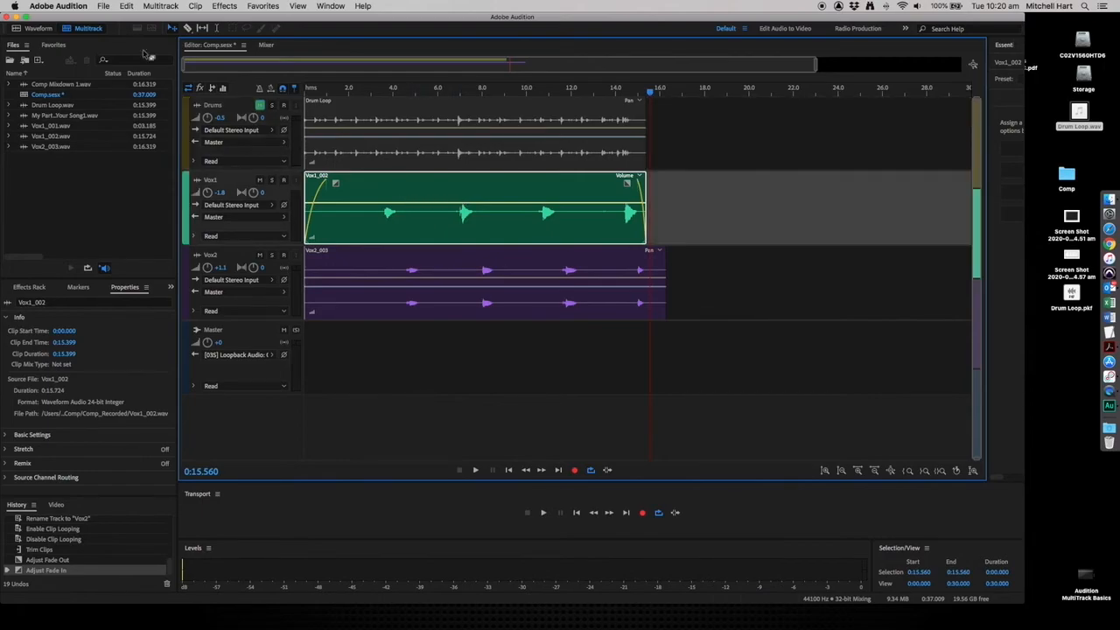
click(161, 6)
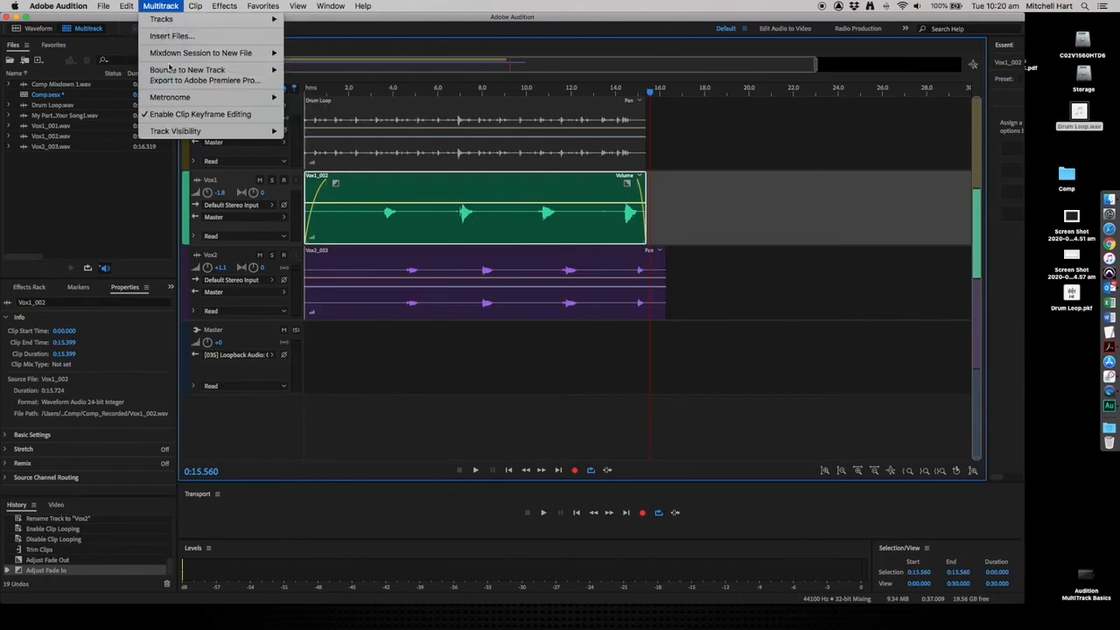
mouse_move(175, 54)
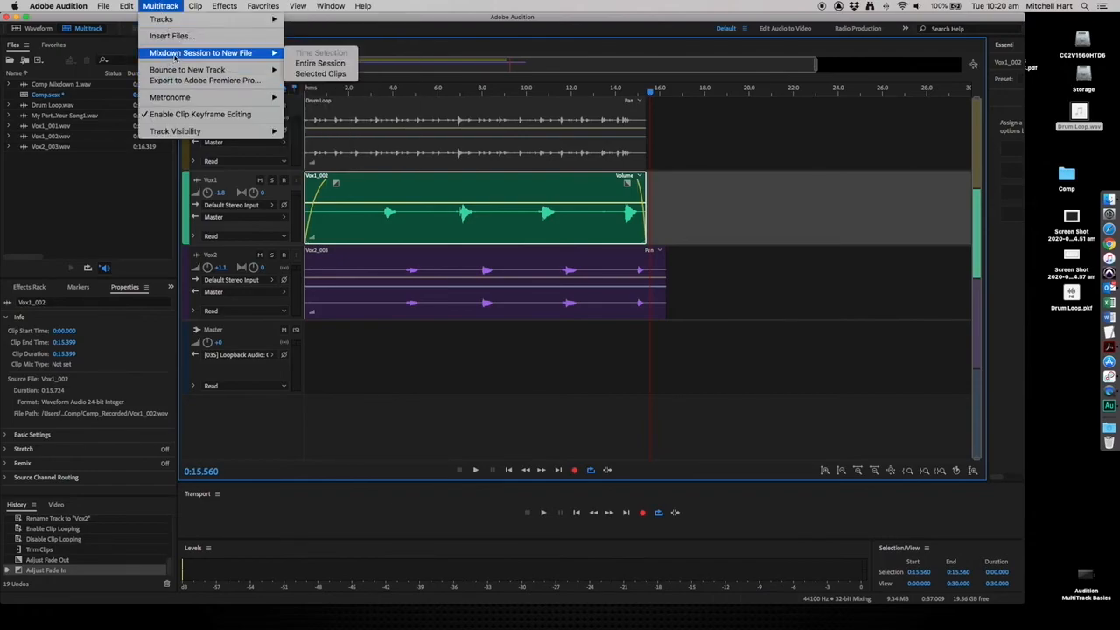
click(329, 76)
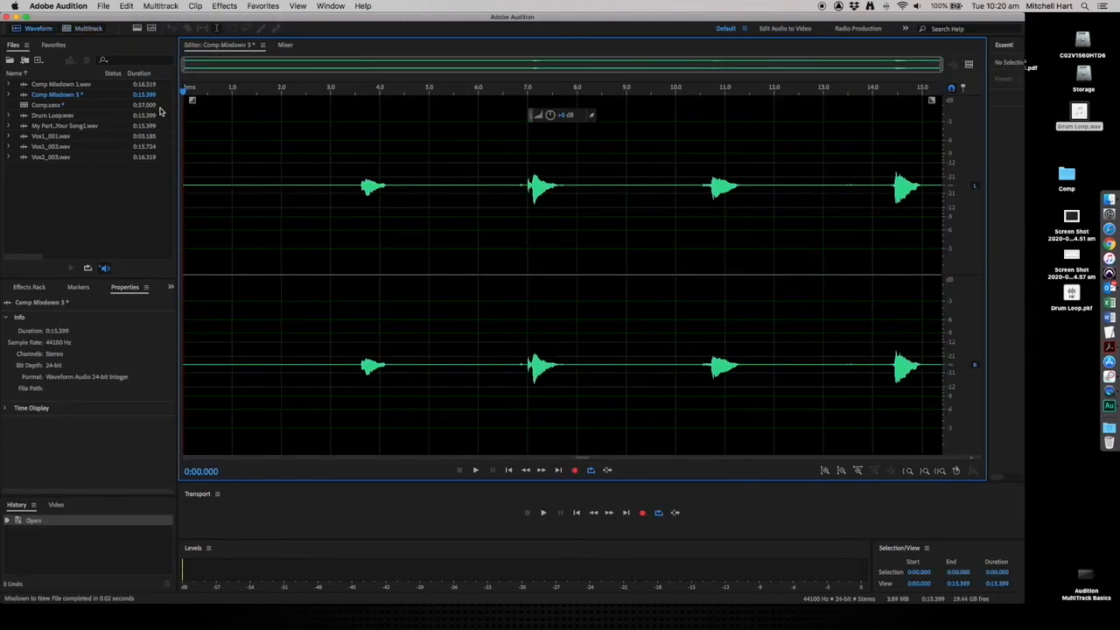
In the multitrack session, trim the Vox2_003 clip's end to 0:15.560 with short fades at both ends, and unmute the Drums track
click(88, 28)
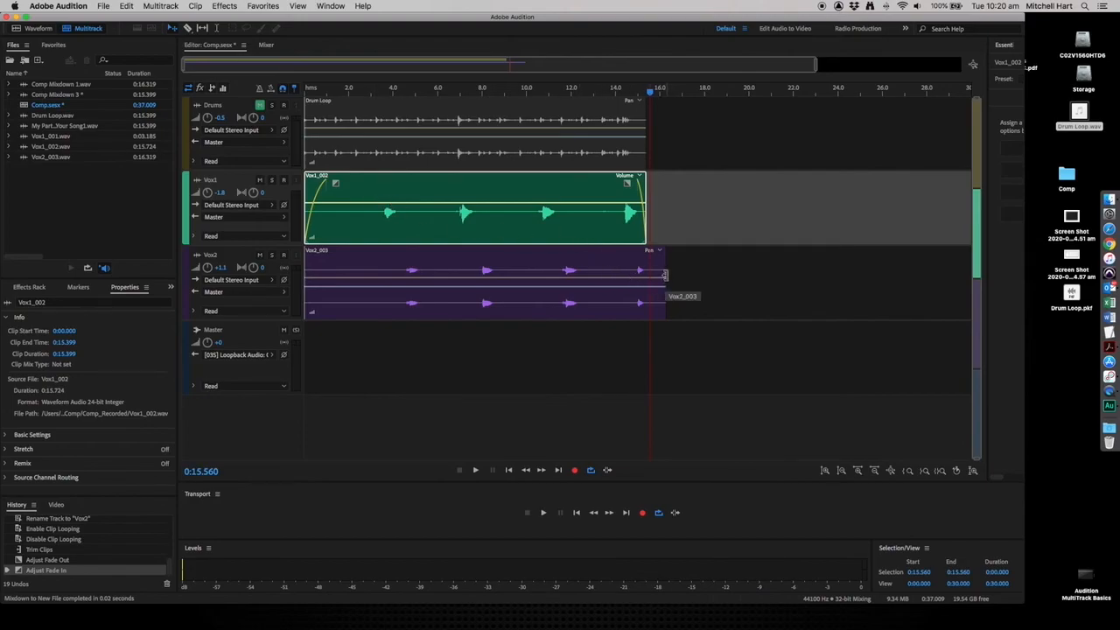
drag(662, 275, 648, 278)
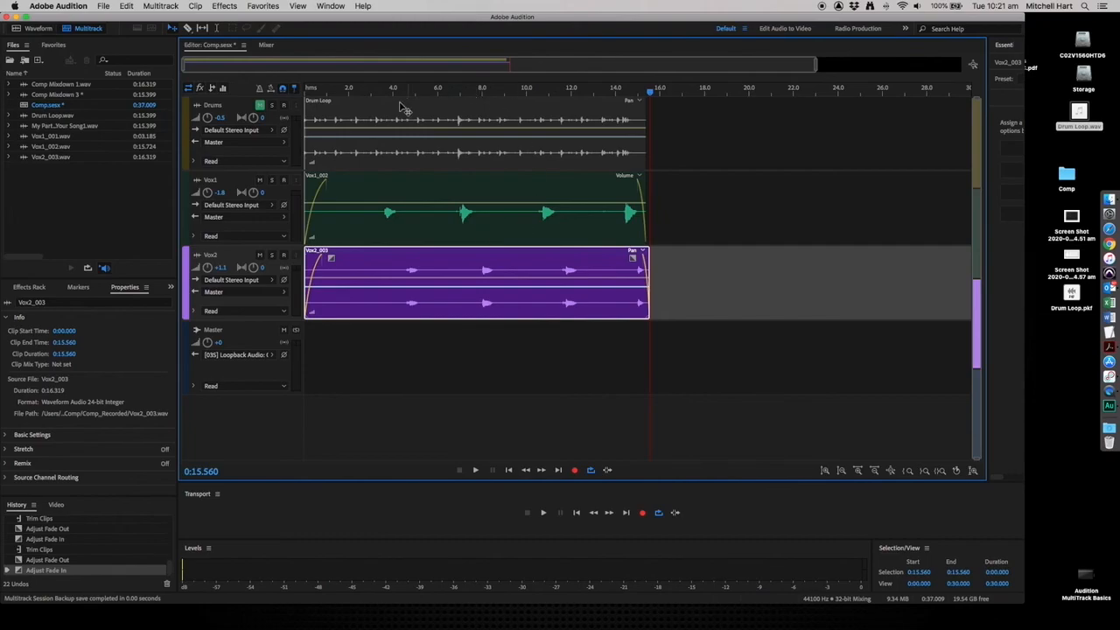
click(259, 106)
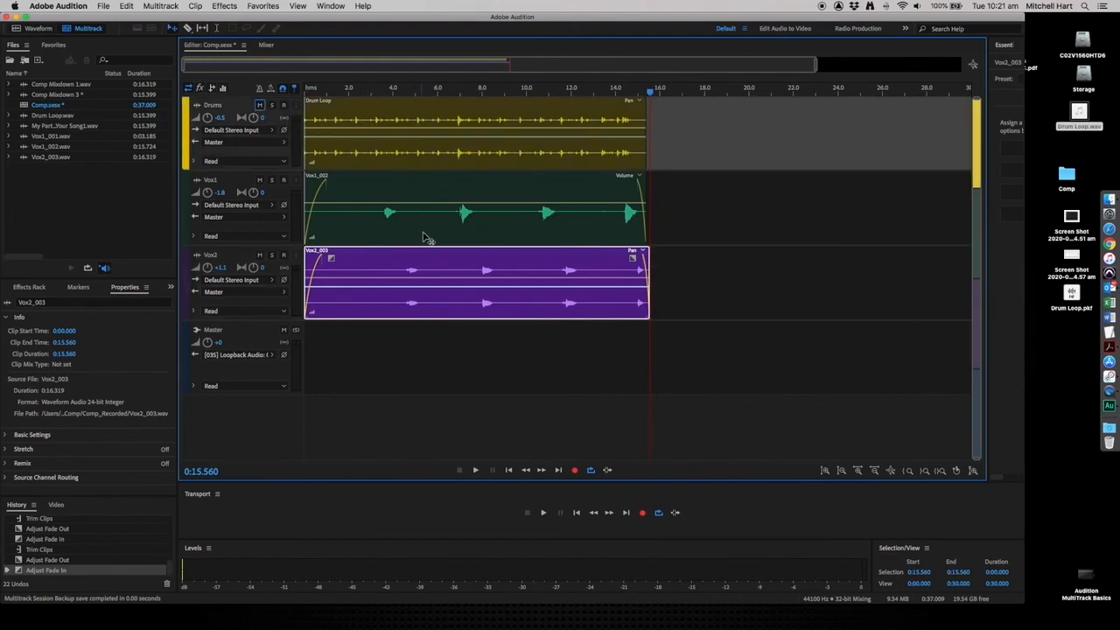